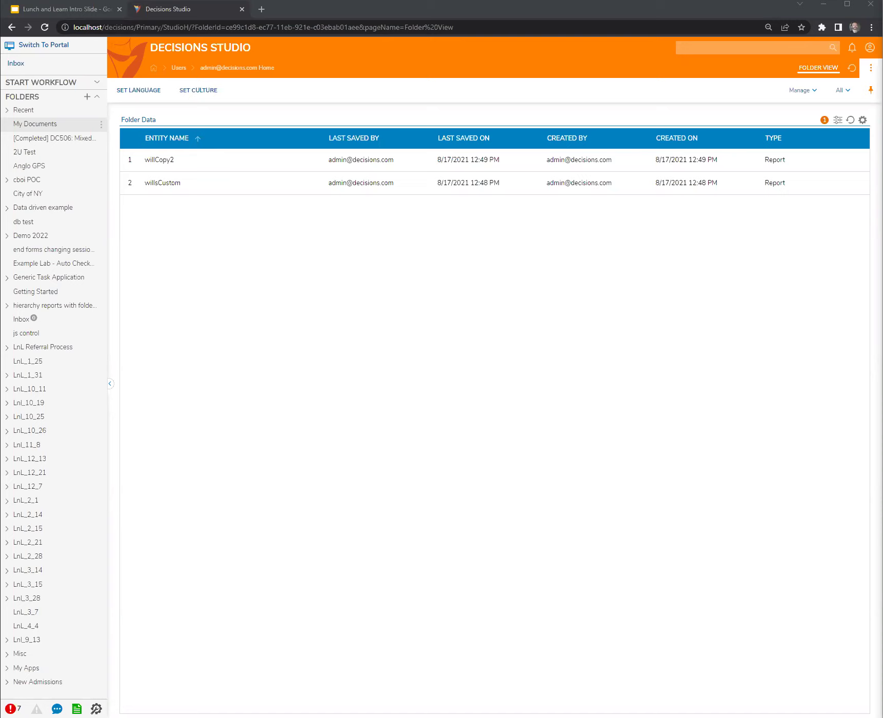
- Unpin the action bar above the folder data so it hides
{"action": "left_click", "coordinate": [340, 366]}
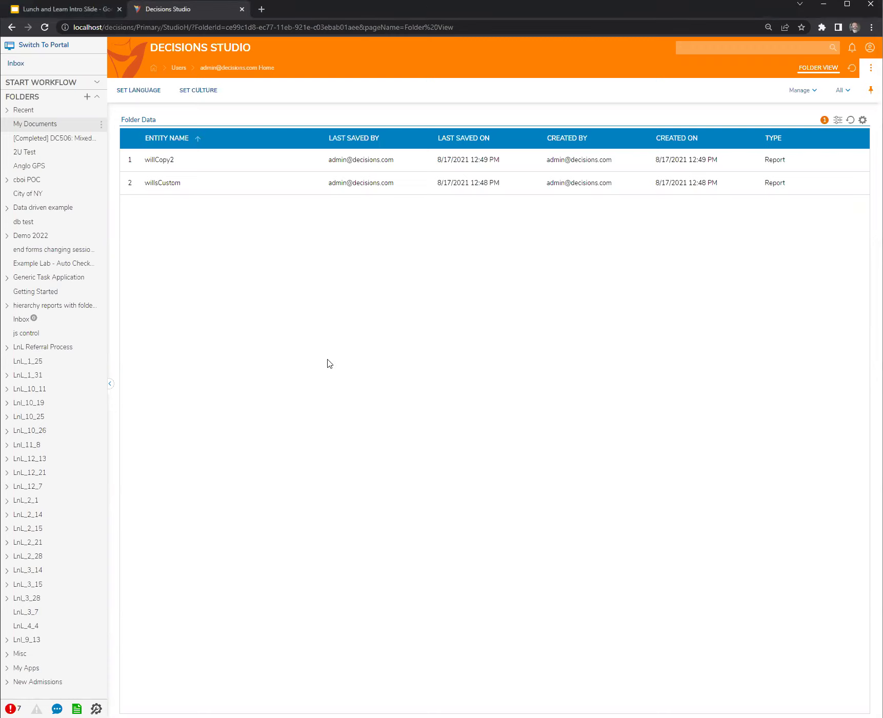
{"action": "scroll", "coordinate": [77, 353], "scroll_direction": "down", "scroll_amount": 3}
{"action": "left_click", "coordinate": [870, 89]}
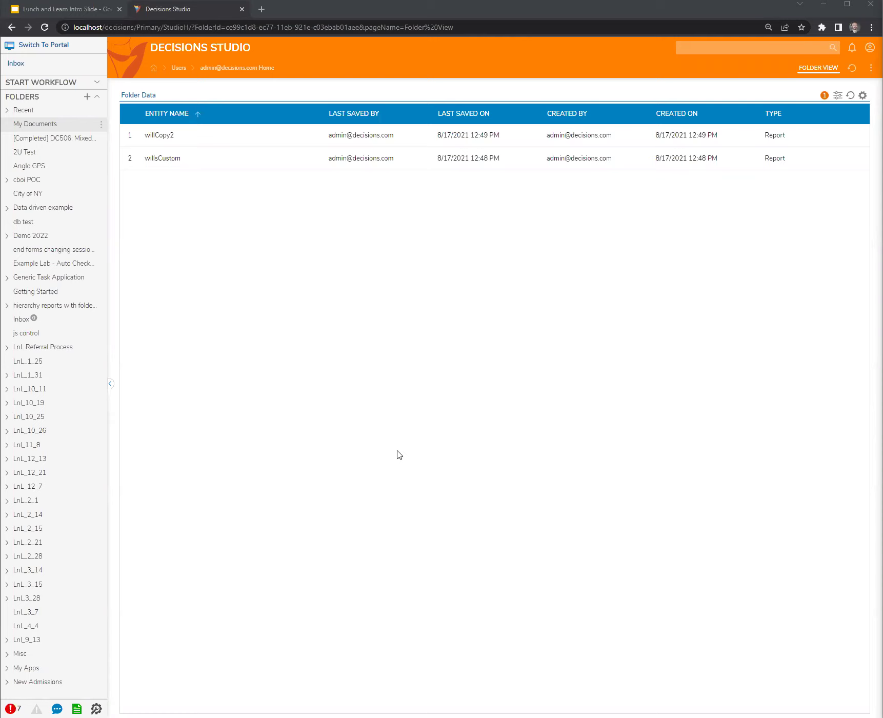
- Create a root-level designer project named LnL_4_5
{"action": "right_click", "coordinate": [30, 366]}
{"action": "left_click", "coordinate": [139, 344]}
{"action": "left_click", "coordinate": [510, 396]}
{"action": "type", "text": "LnL_4_5"}
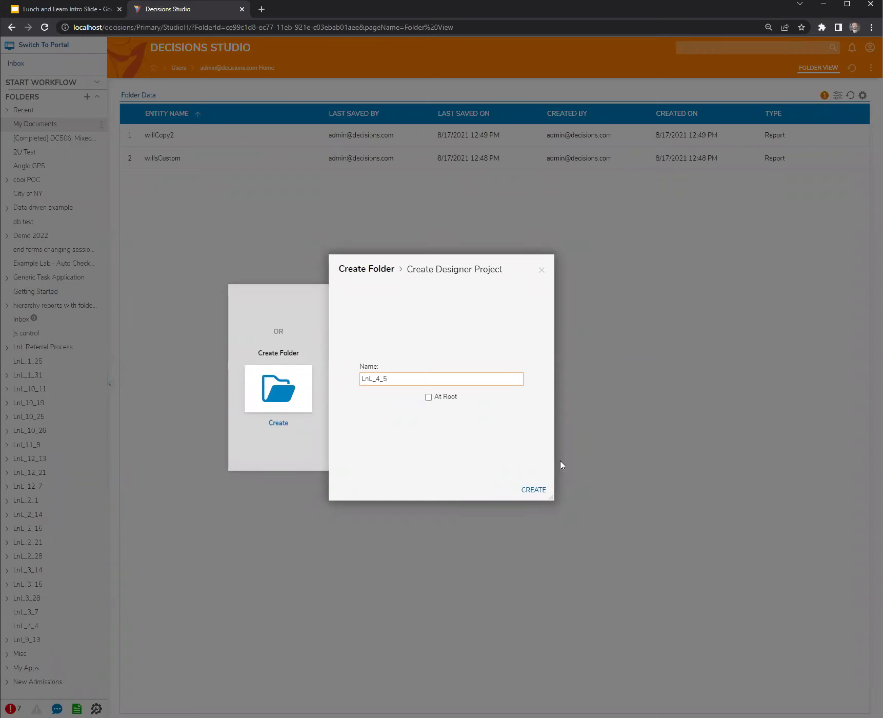
{"action": "left_click", "coordinate": [445, 398]}
{"action": "left_click", "coordinate": [534, 489]}
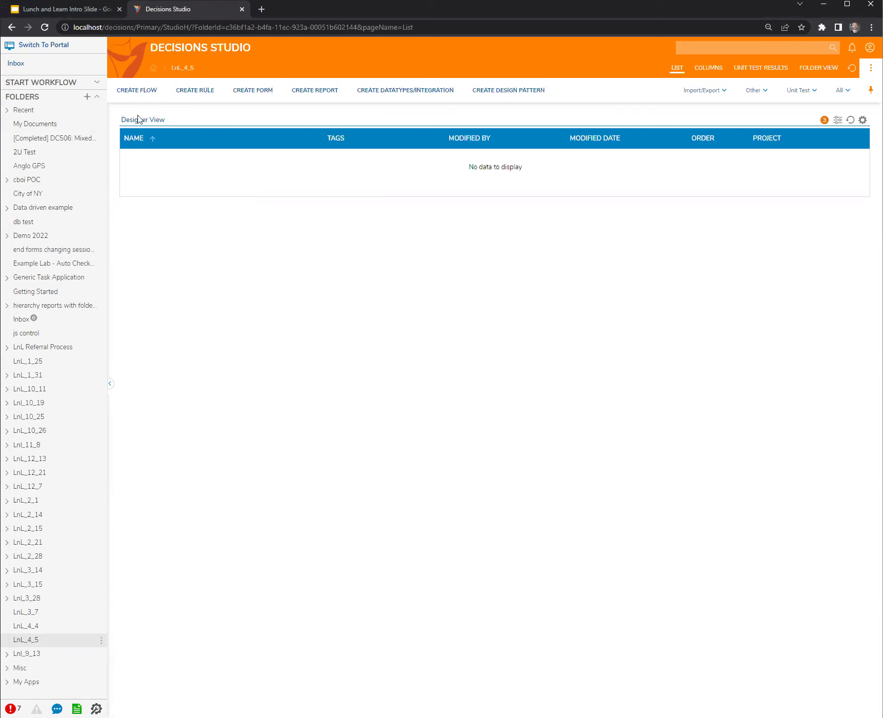
- Create a new flow of the default Flow type in the LnL_4_5 project
{"action": "left_click", "coordinate": [137, 90]}
{"action": "left_click", "coordinate": [527, 396]}
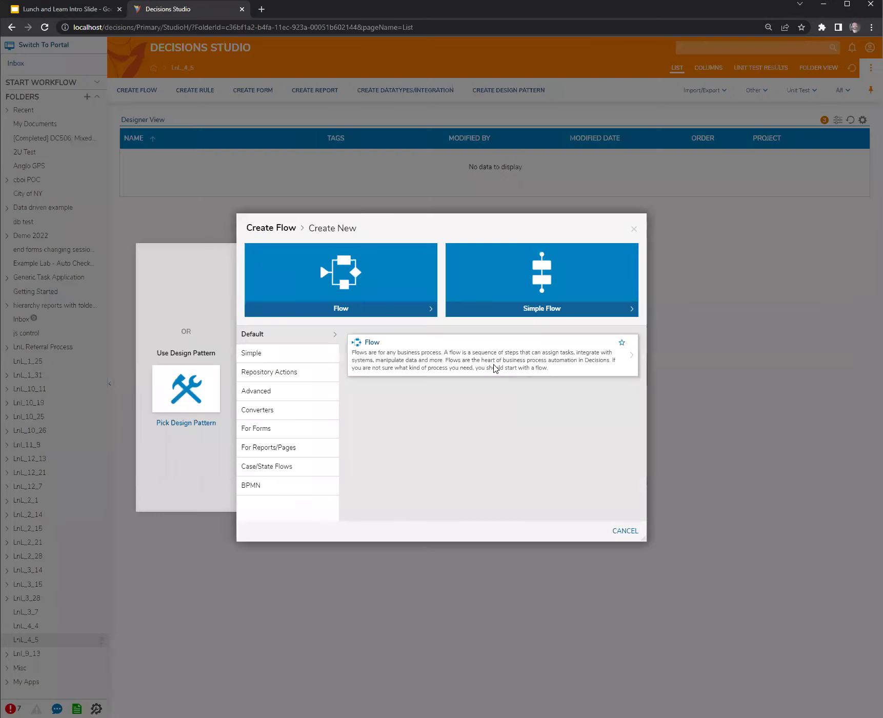
{"action": "left_click", "coordinate": [492, 367]}
{"action": "left_click", "coordinate": [536, 420]}
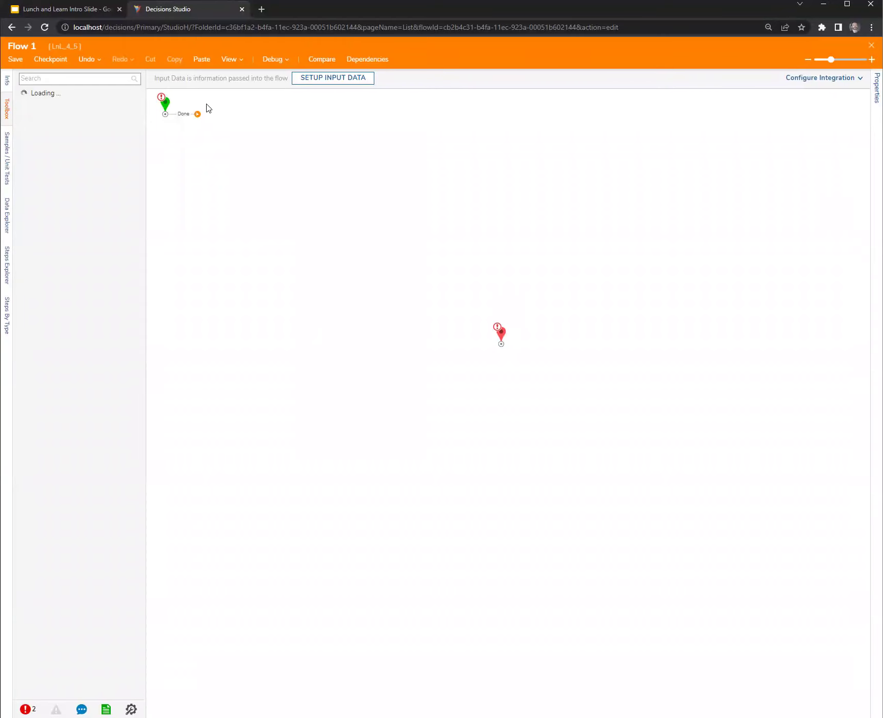
- Reposition the start and end steps near mid-canvas and add a Show Form step connected to the start
{"action": "left_click_drag", "start_coordinate": [165, 105], "coordinate": [236, 308]}
{"action": "left_click_drag", "start_coordinate": [502, 338], "coordinate": [535, 325]}
{"action": "left_click_drag", "start_coordinate": [85, 295], "coordinate": [296, 295]}
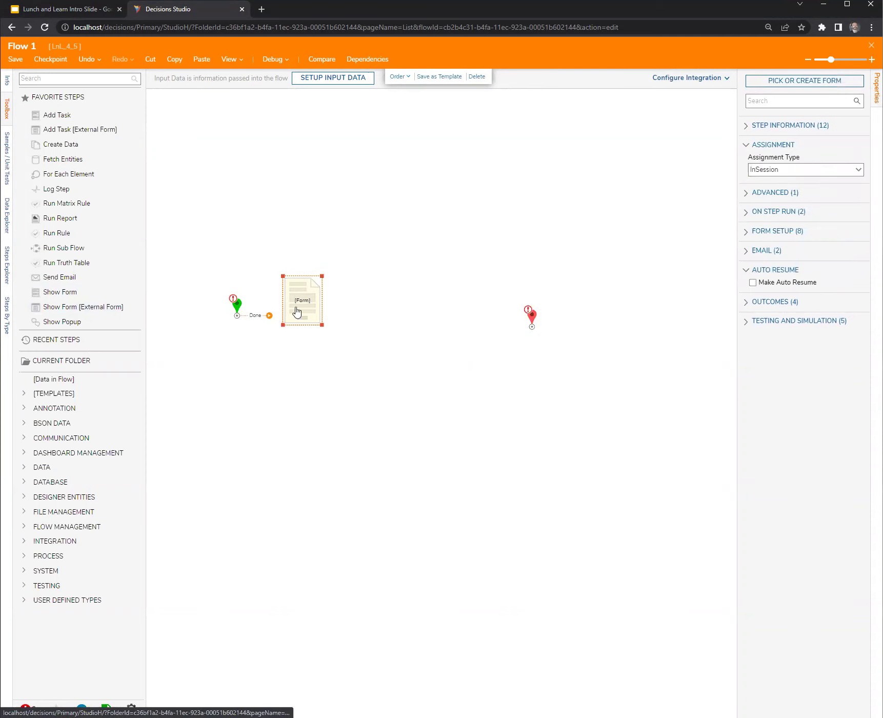
{"action": "left_click", "coordinate": [830, 82]}
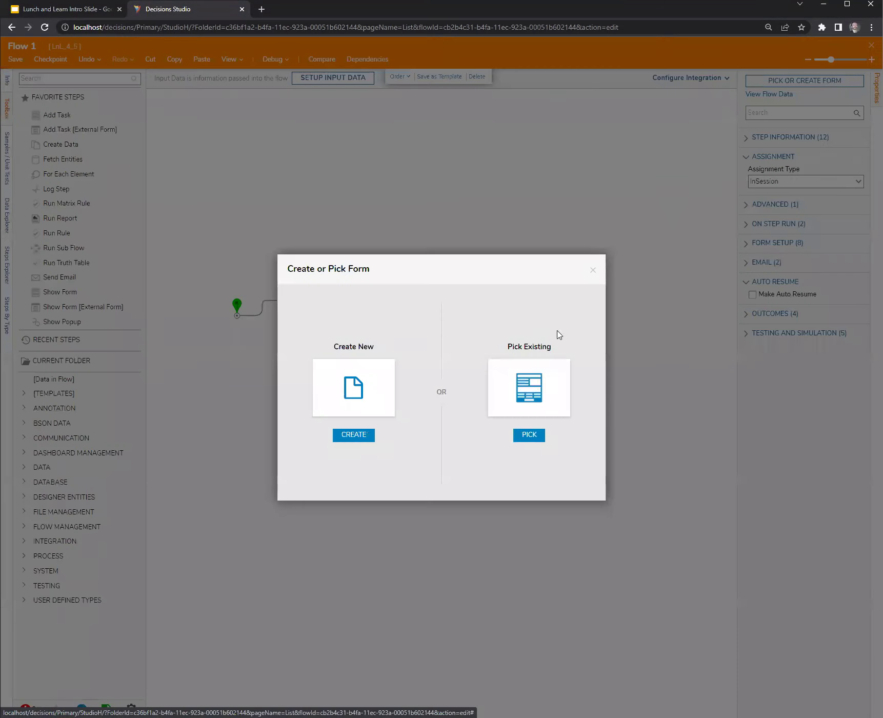
{"action": "left_click", "coordinate": [525, 379]}
{"action": "left_click", "coordinate": [582, 211]}
- Create a new form for the Show Form step
{"action": "left_click", "coordinate": [795, 81]}
{"action": "left_click", "coordinate": [371, 388]}
{"action": "left_click", "coordinate": [365, 259]}
{"action": "left_click", "coordinate": [539, 420]}
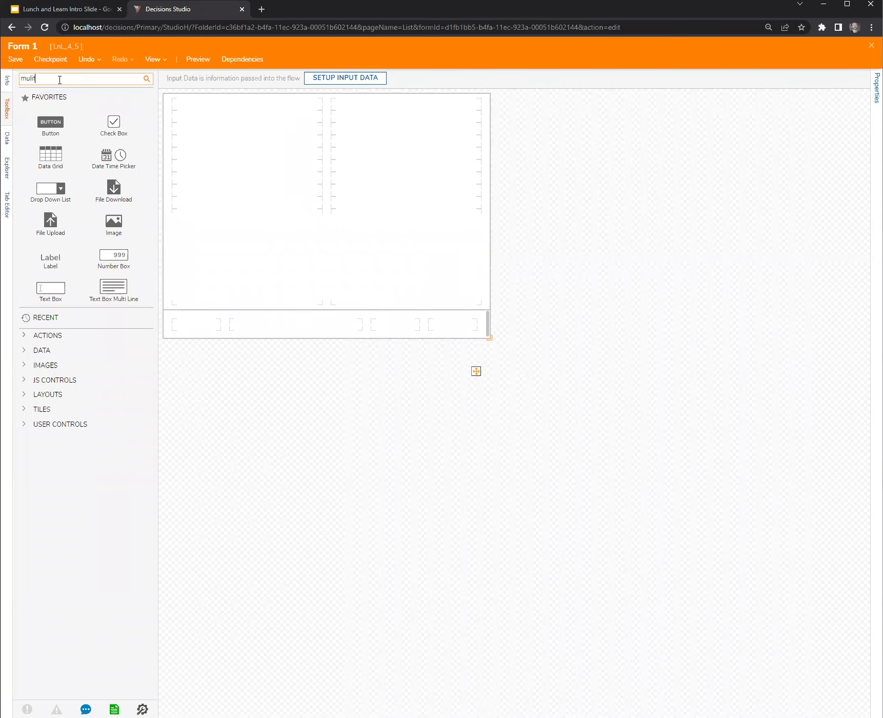
- Add a Multi File Upload Area to the form's upper area and a button to its footer
{"action": "left_click", "coordinate": [245, 162]}
{"action": "left_click_drag", "start_coordinate": [114, 134], "coordinate": [247, 189]}
{"action": "left_click", "coordinate": [147, 79]}
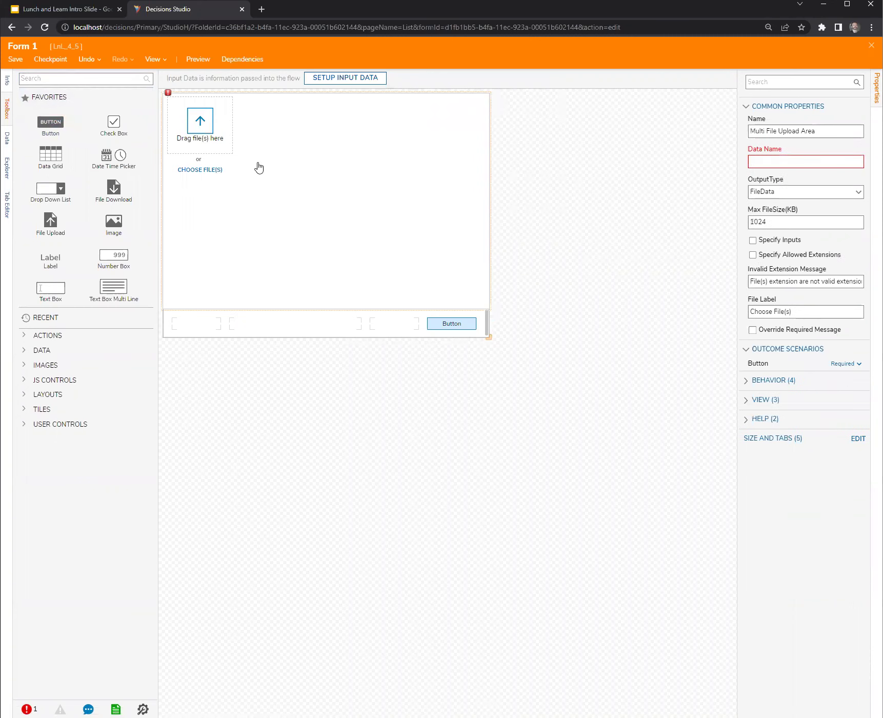
- Set the upload area's Data Name to allexcels, save the form and return to the flow
{"action": "left_click", "coordinate": [768, 163]}
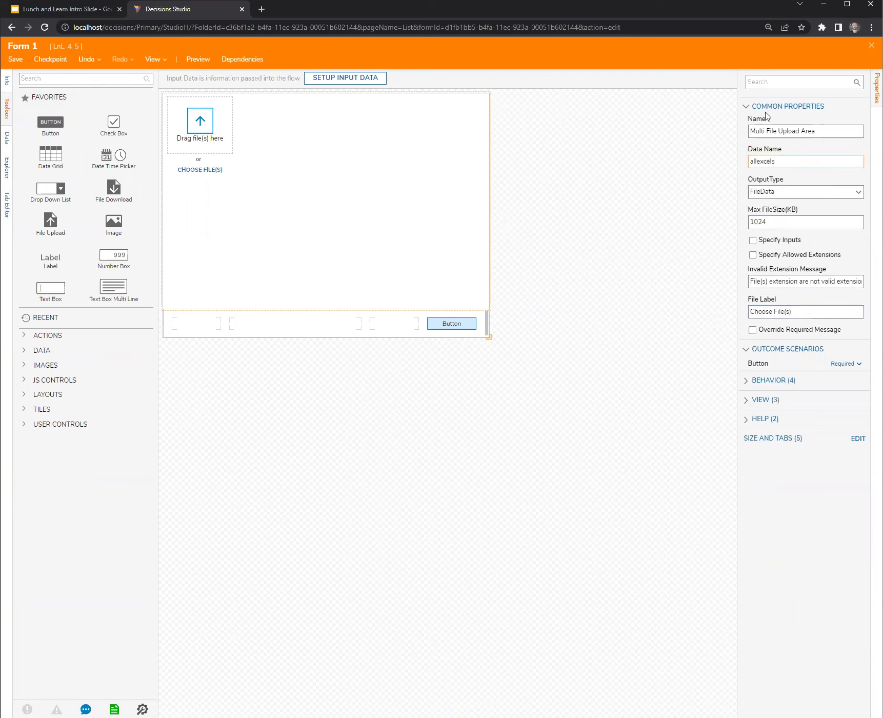
{"action": "key", "text": "ctrl+s"}
{"action": "left_click", "coordinate": [556, 430]}
- Line up the form step with the start, move the end step farther away, and add a connected For Each Element step after the form
{"action": "left_click_drag", "start_coordinate": [309, 300], "coordinate": [294, 315]}
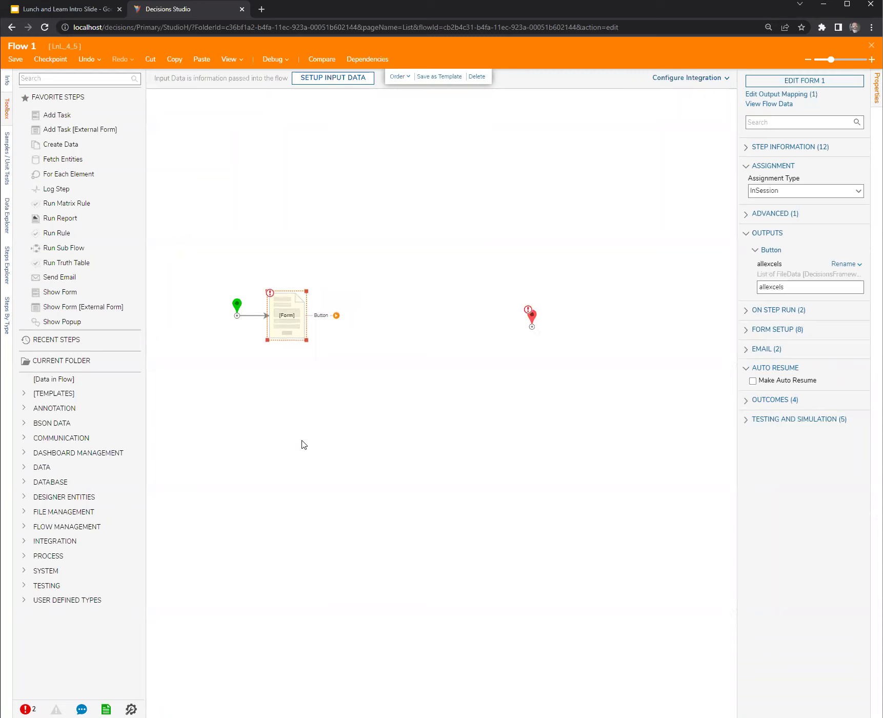
{"action": "left_click_drag", "start_coordinate": [532, 317], "coordinate": [596, 319]}
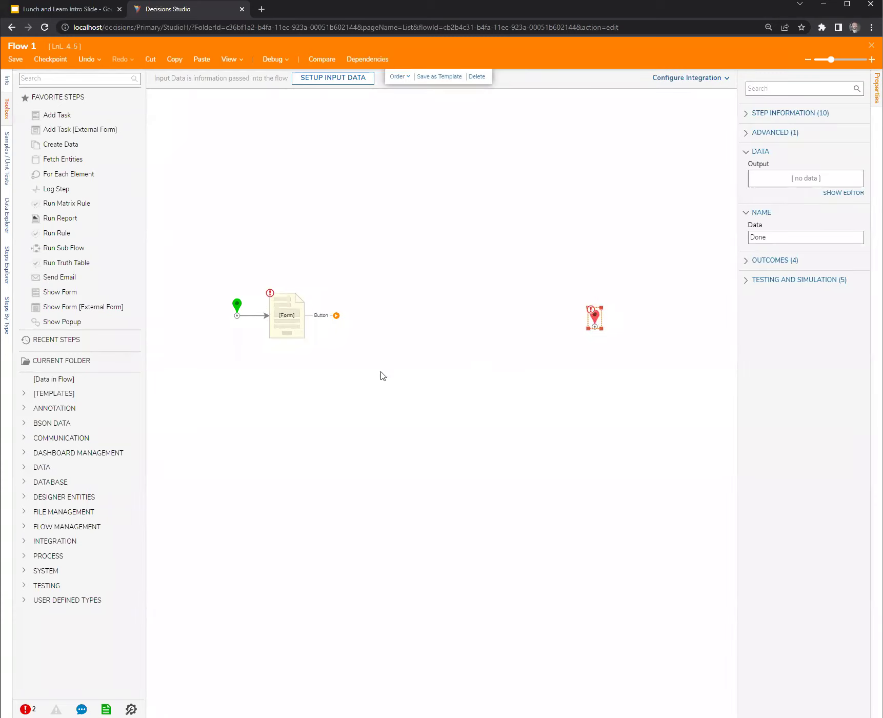
{"action": "left_click_drag", "start_coordinate": [67, 174], "coordinate": [401, 318]}
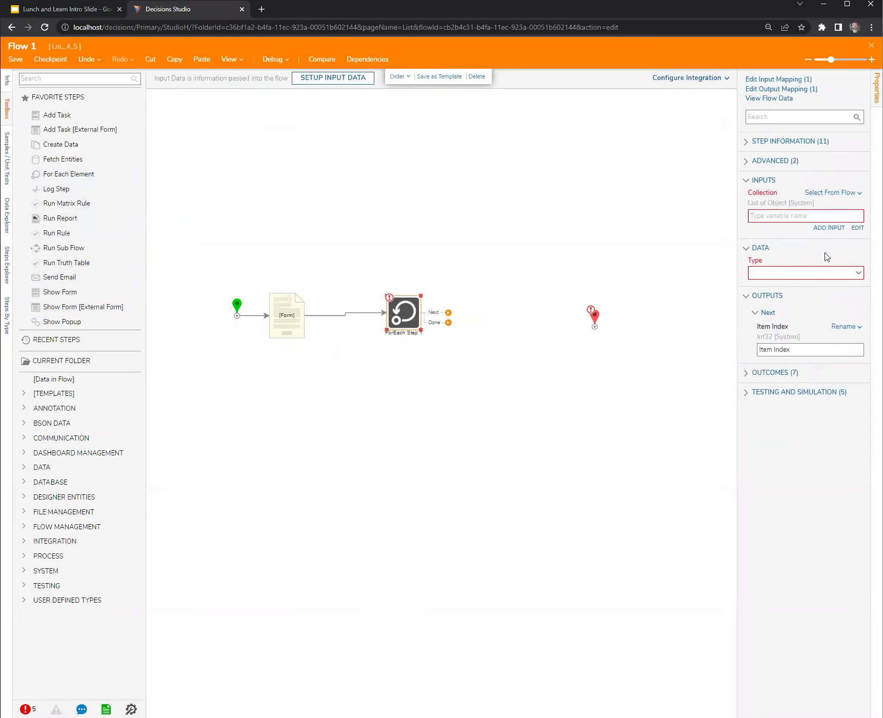
- Set the ForEach step's Collection input to allexcels and align the step with the form
{"action": "left_click", "coordinate": [857, 227]}
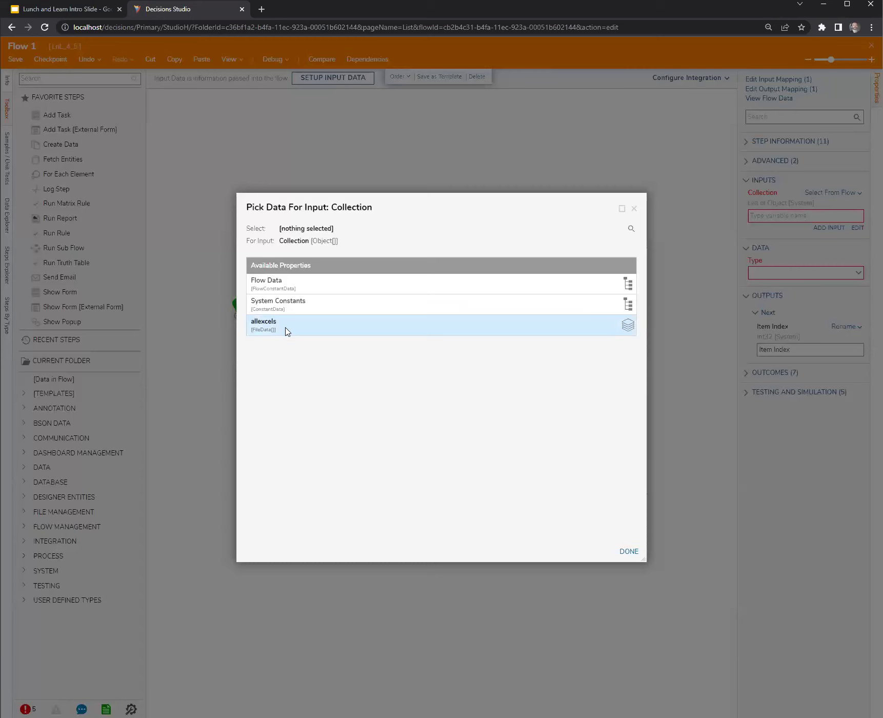
{"action": "left_click", "coordinate": [632, 552]}
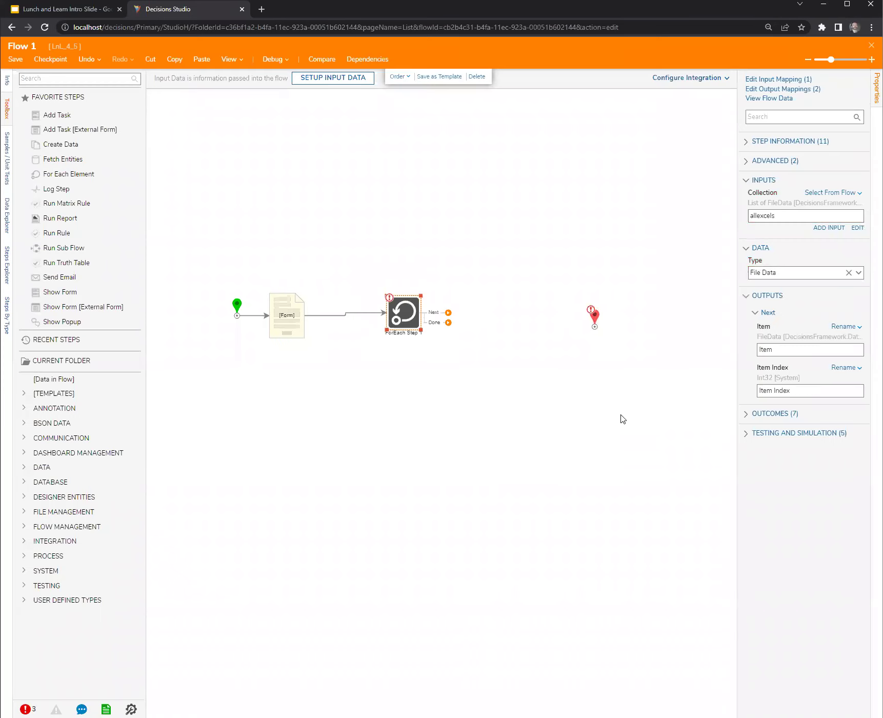
{"action": "left_click", "coordinate": [401, 321]}
{"action": "left_click", "coordinate": [773, 347]}
{"action": "left_click_drag", "start_coordinate": [400, 323], "coordinate": [391, 326]}
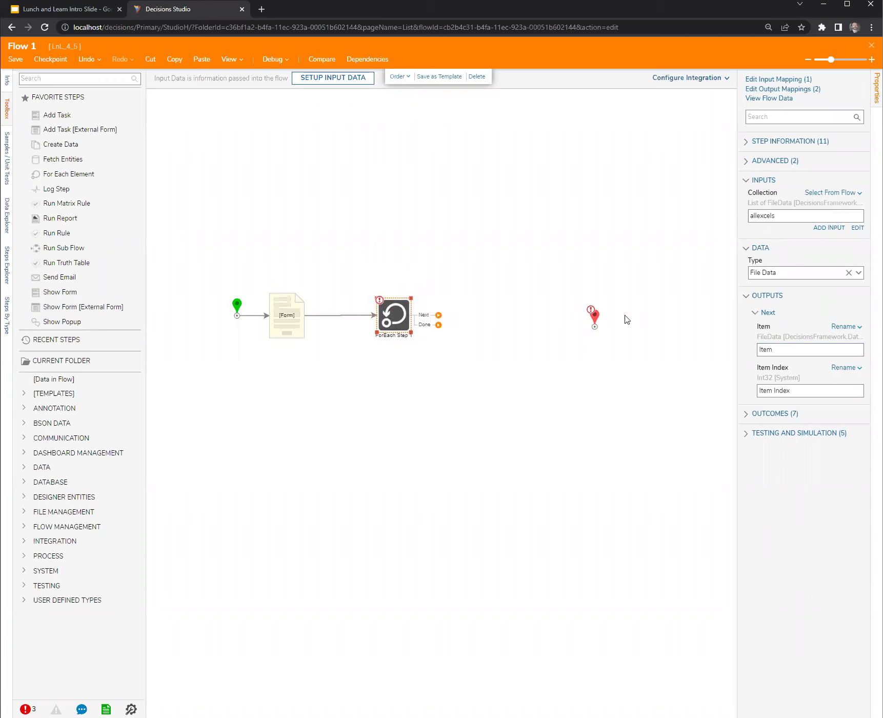
- Move the end step farther away and add a For Each Excel Or CSV Row step after the ForEach step
{"action": "left_click_drag", "start_coordinate": [601, 319], "coordinate": [645, 317]}
{"action": "left_click", "coordinate": [102, 78]}
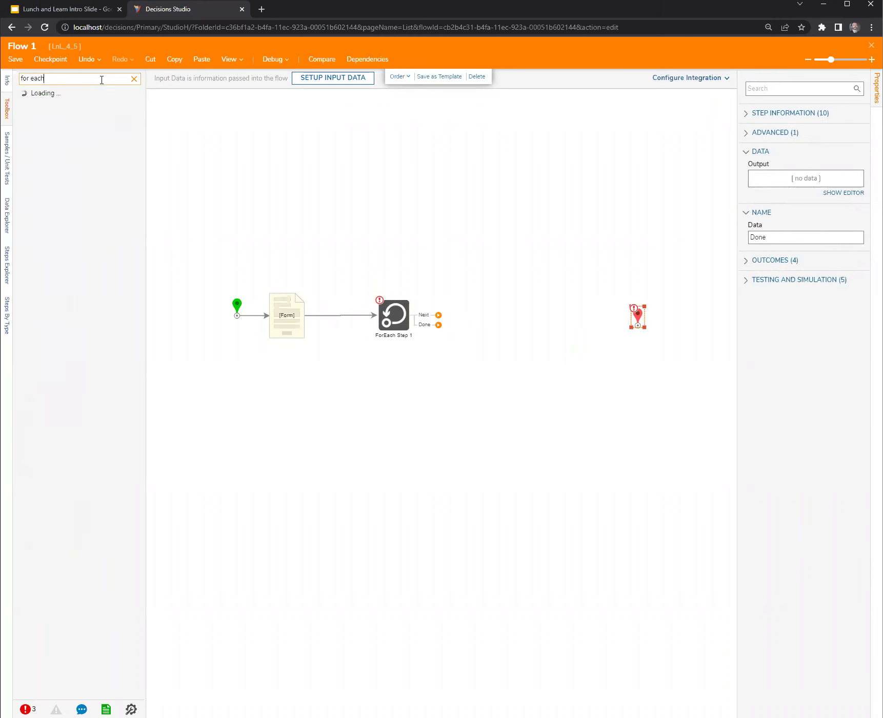
{"action": "left_click_drag", "start_coordinate": [62, 124], "coordinate": [491, 323]}
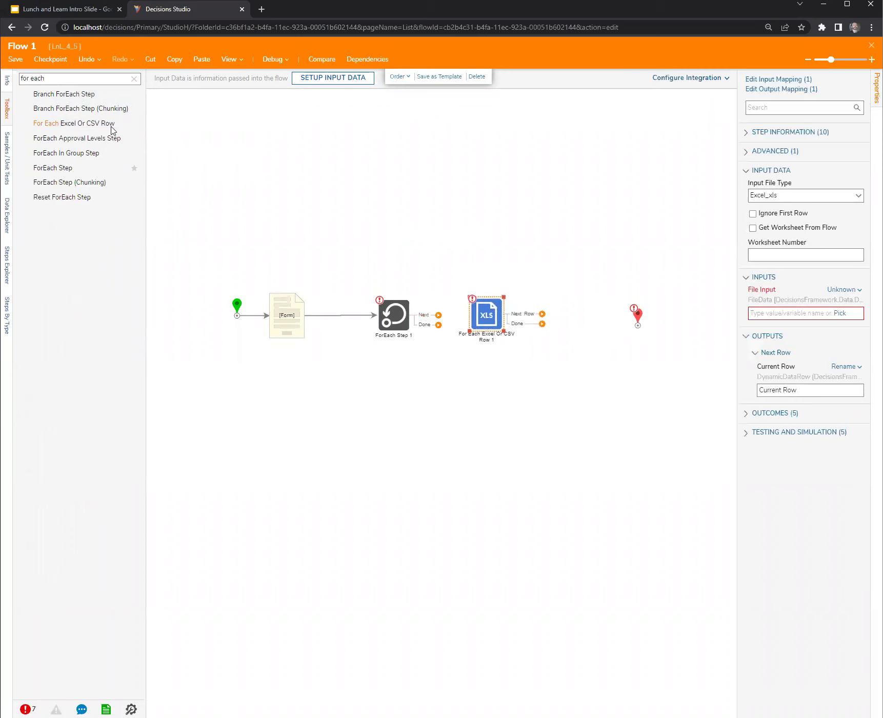
{"action": "left_click", "coordinate": [129, 78]}
{"action": "left_click", "coordinate": [132, 79]}
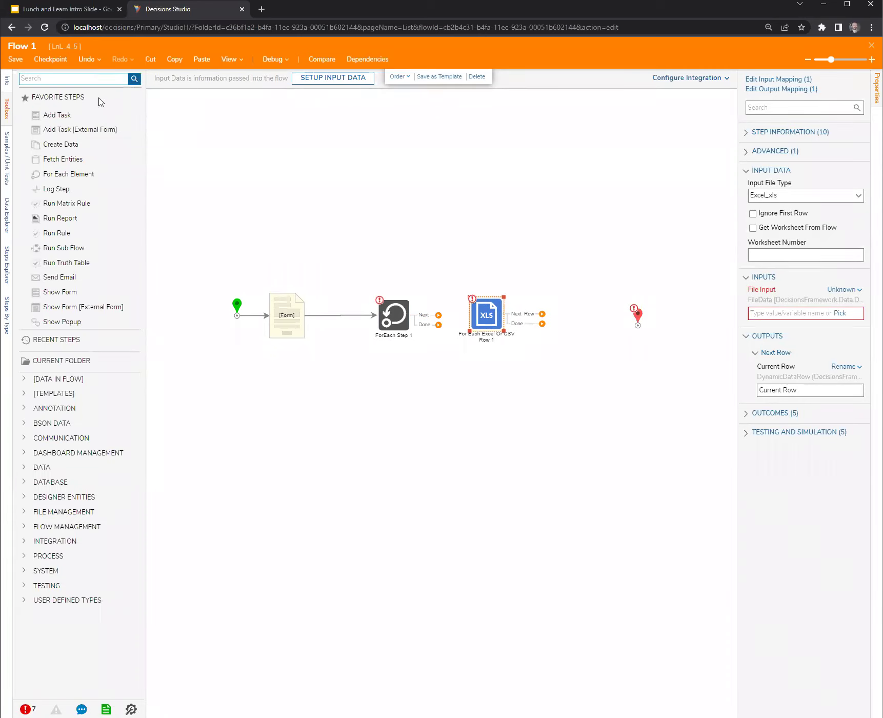
- Add a Create Data step and an Import Excel or CSV step to the flow
{"action": "left_click_drag", "start_coordinate": [65, 146], "coordinate": [590, 365]}
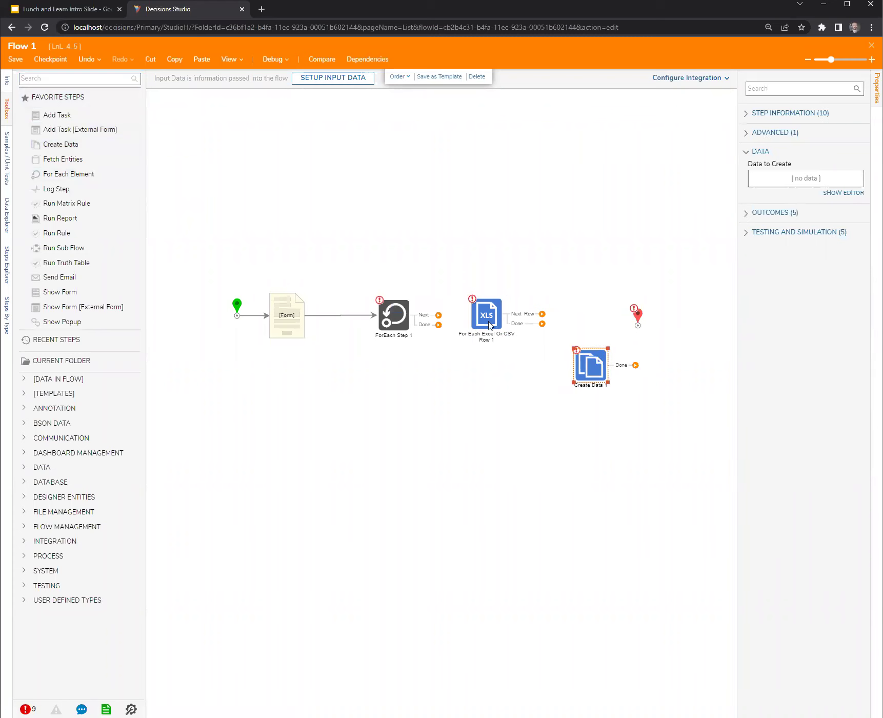
{"action": "left_click", "coordinate": [66, 79]}
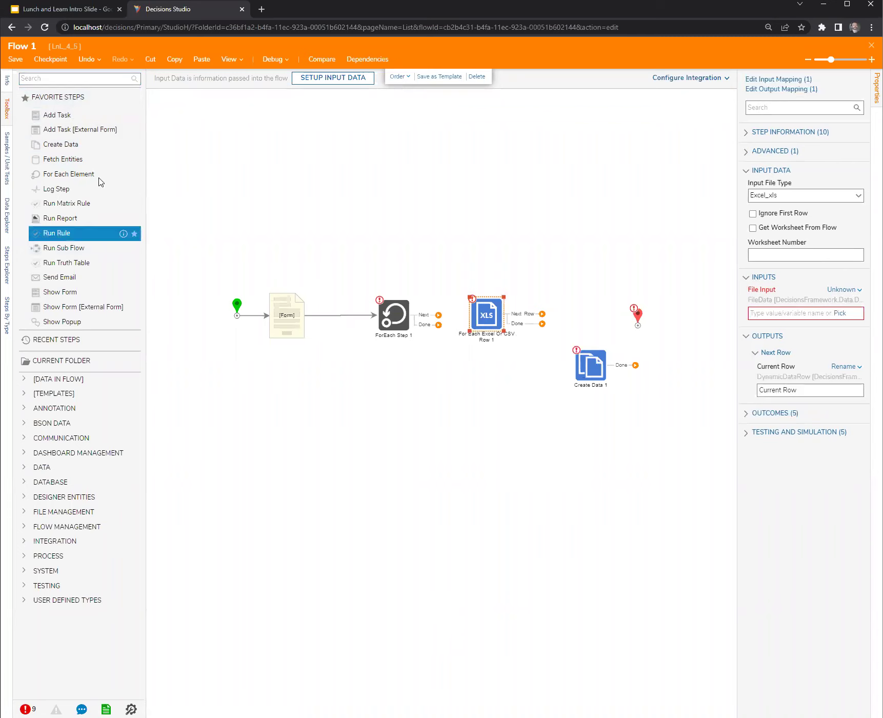
{"action": "left_click", "coordinate": [65, 82]}
{"action": "type", "text": "import"}
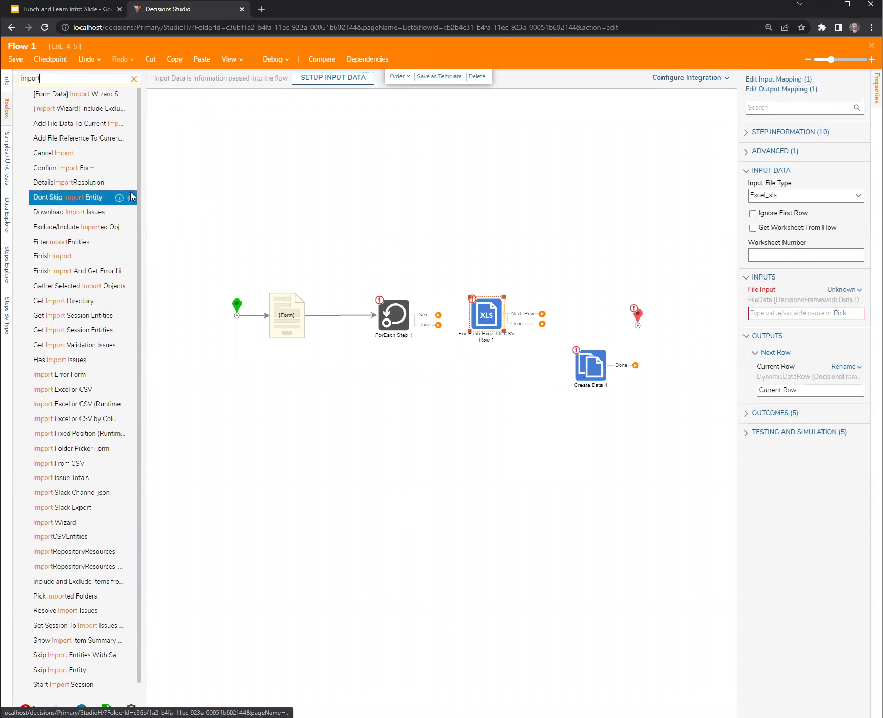
{"action": "left_click_drag", "start_coordinate": [121, 389], "coordinate": [546, 266]}
{"action": "left_click_drag", "start_coordinate": [603, 319], "coordinate": [649, 331]}
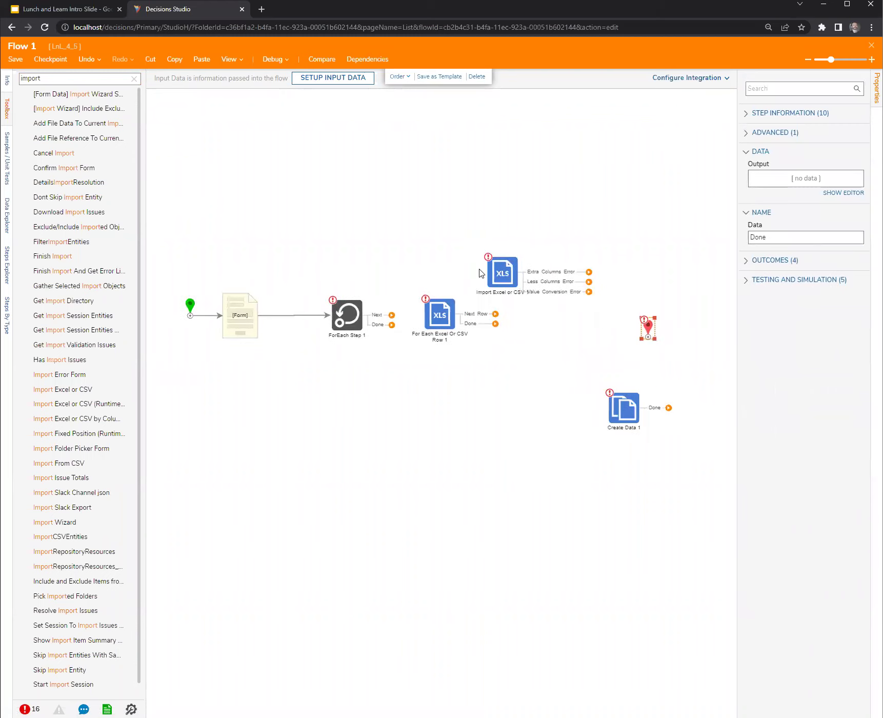
- Delete the For Each Excel Or CSV Row step and connect the ForEach step's Next outcome to the Import Excel or CSV step
{"action": "left_click", "coordinate": [444, 321]}
{"action": "key", "text": "Delete"}
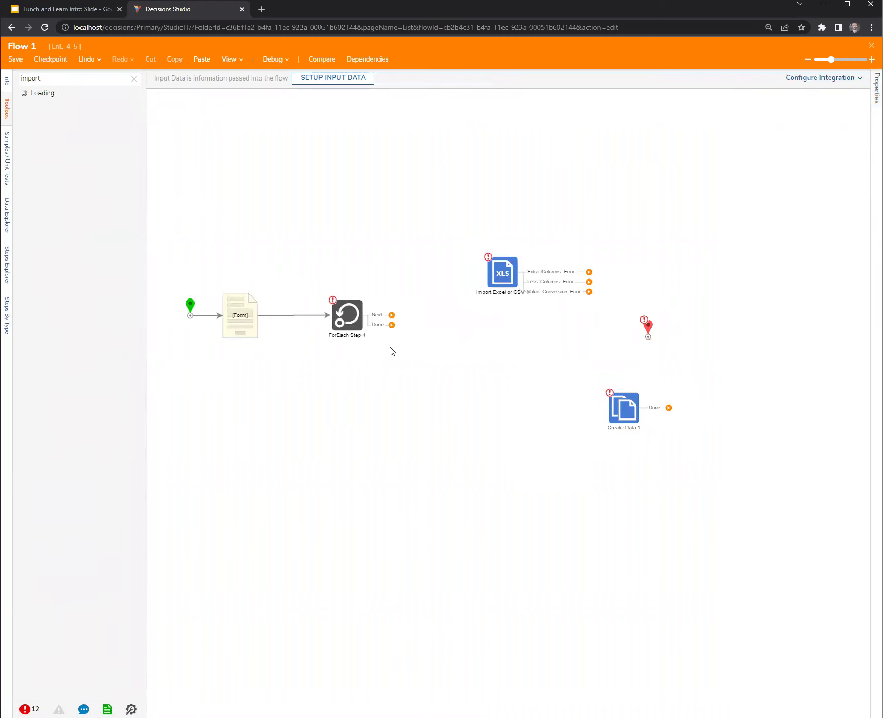
{"action": "left_click_drag", "start_coordinate": [392, 314], "coordinate": [440, 324]}
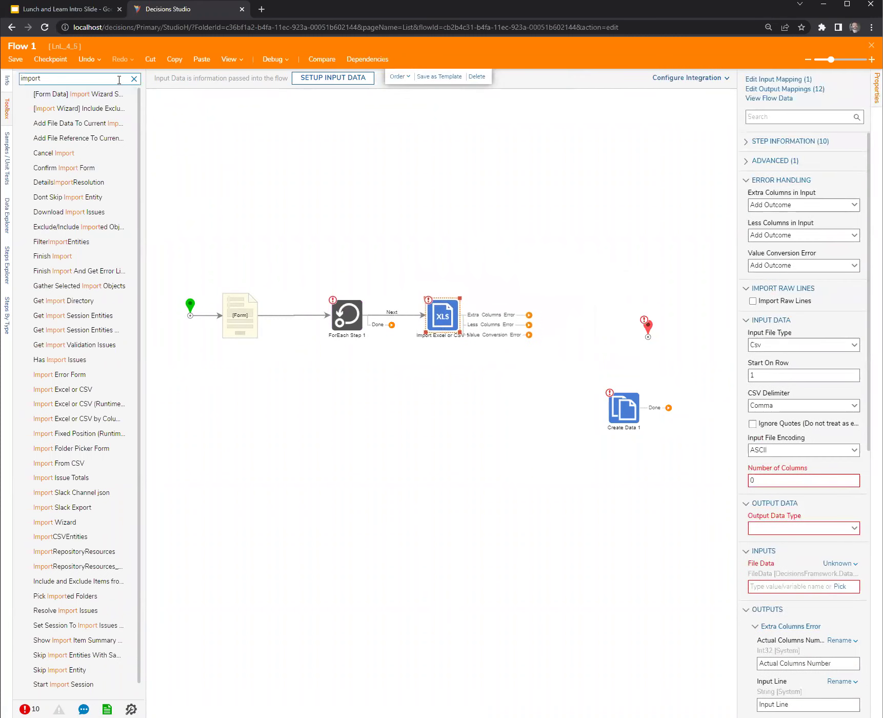
- Add a second For Each Element step beside the Import Excel or CSV step
{"action": "left_click", "coordinate": [134, 79]}
{"action": "left_click_drag", "start_coordinate": [91, 176], "coordinate": [536, 292]}
- Set the import step's Output Data Type to Account and connect its Done outcome to the second ForEach step
{"action": "left_click", "coordinate": [448, 320]}
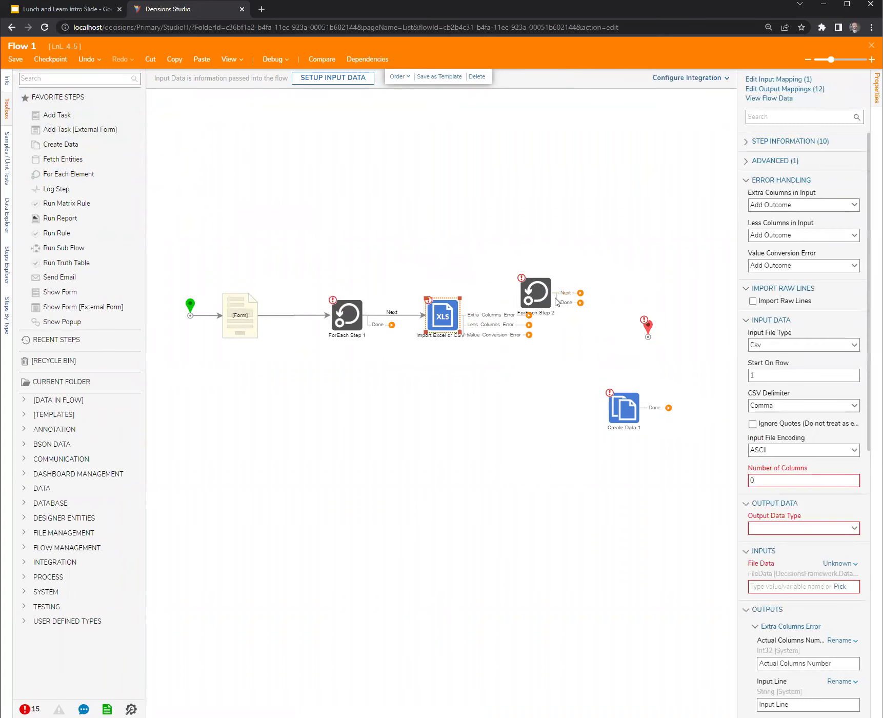
{"action": "left_click", "coordinate": [811, 524]}
{"action": "type", "text": "account"}
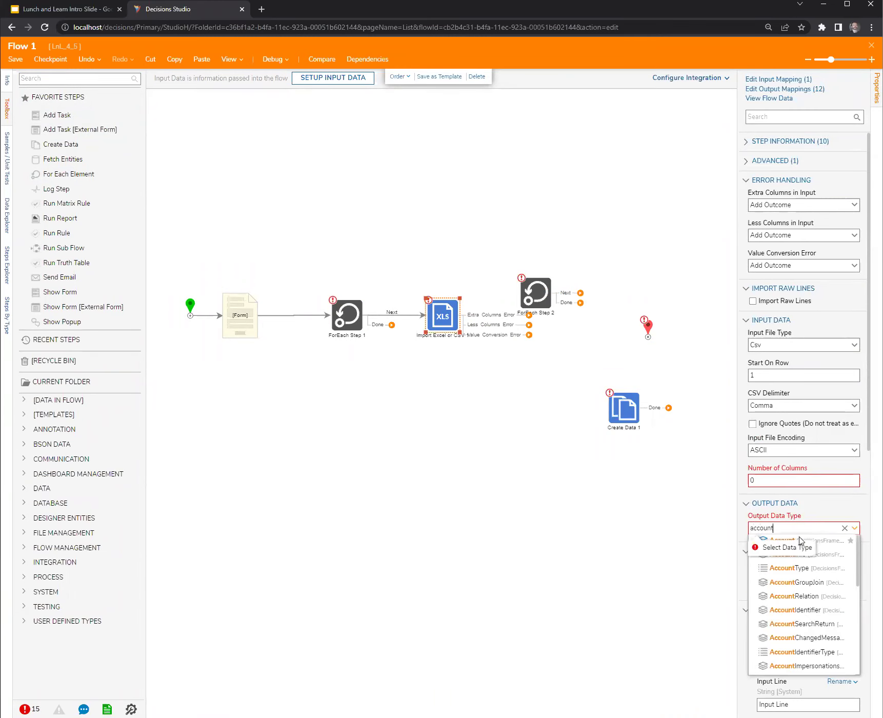
{"action": "key", "text": "Return"}
{"action": "left_click_drag", "start_coordinate": [482, 344], "coordinate": [560, 322]}
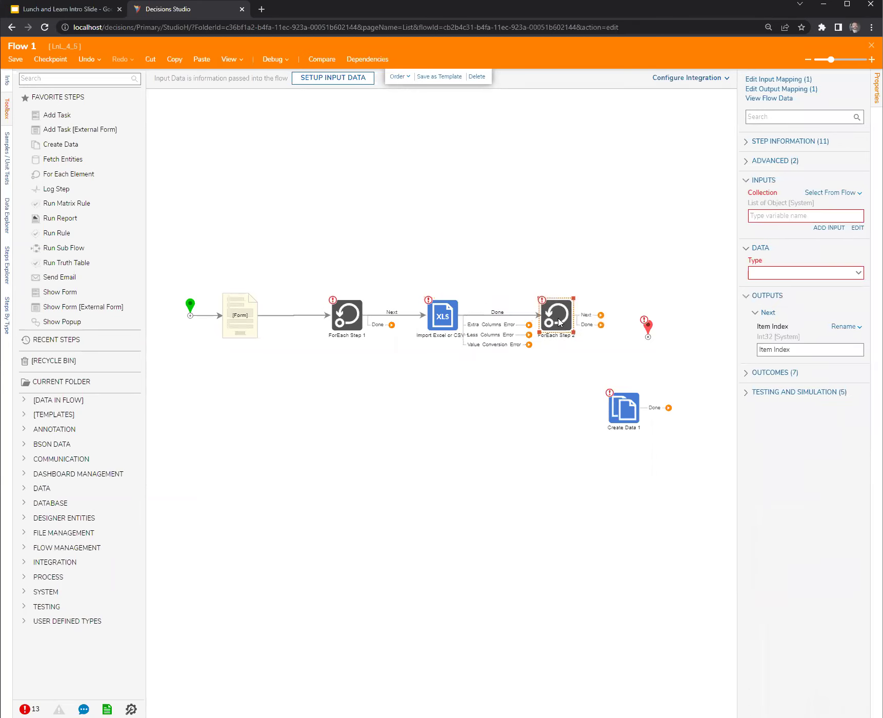
- Set the import step's extra columns, less columns and value conversion error handling to Ignore and Continue (add output message)
{"action": "left_click", "coordinate": [445, 320]}
{"action": "left_click", "coordinate": [848, 204]}
{"action": "left_click", "coordinate": [792, 253]}
{"action": "left_click", "coordinate": [855, 235]}
{"action": "left_click", "coordinate": [804, 293]}
{"action": "left_click", "coordinate": [853, 265]}
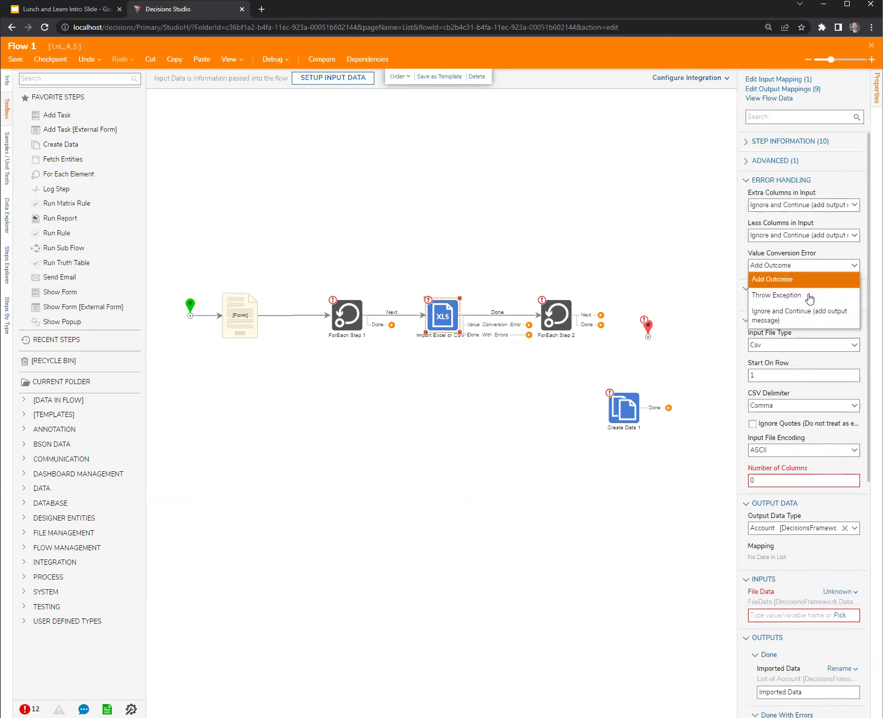
{"action": "left_click", "coordinate": [793, 313]}
{"action": "left_click", "coordinate": [527, 418]}
- Move the Create Data and end steps below the flow line, and add a Create step for the currencyTest entity after the second ForEach
{"action": "left_click_drag", "start_coordinate": [614, 431], "coordinate": [588, 495]}
{"action": "left_click_drag", "start_coordinate": [648, 327], "coordinate": [406, 422]}
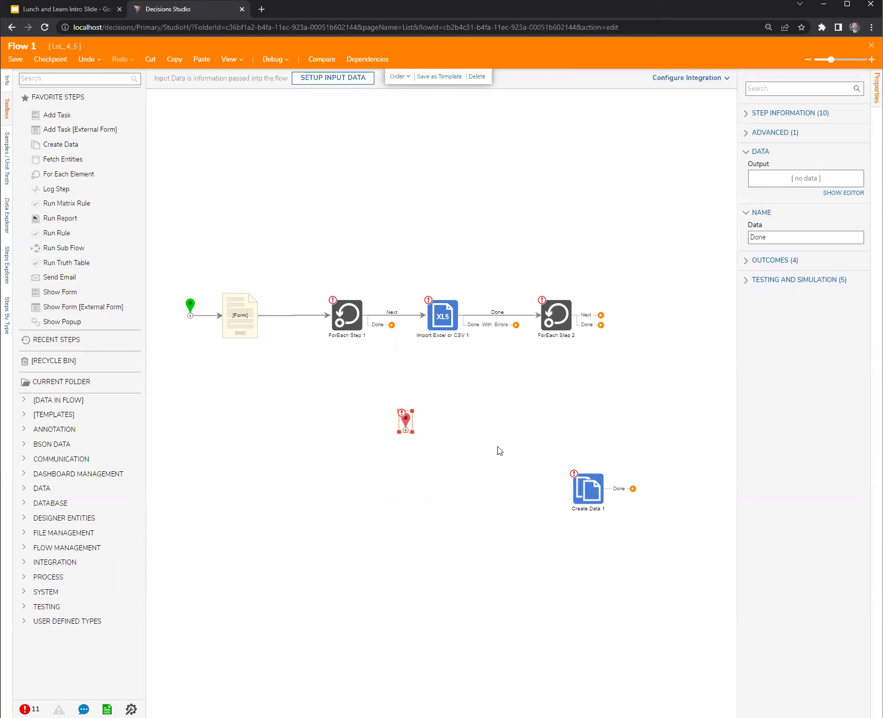
{"action": "left_click", "coordinate": [46, 621]}
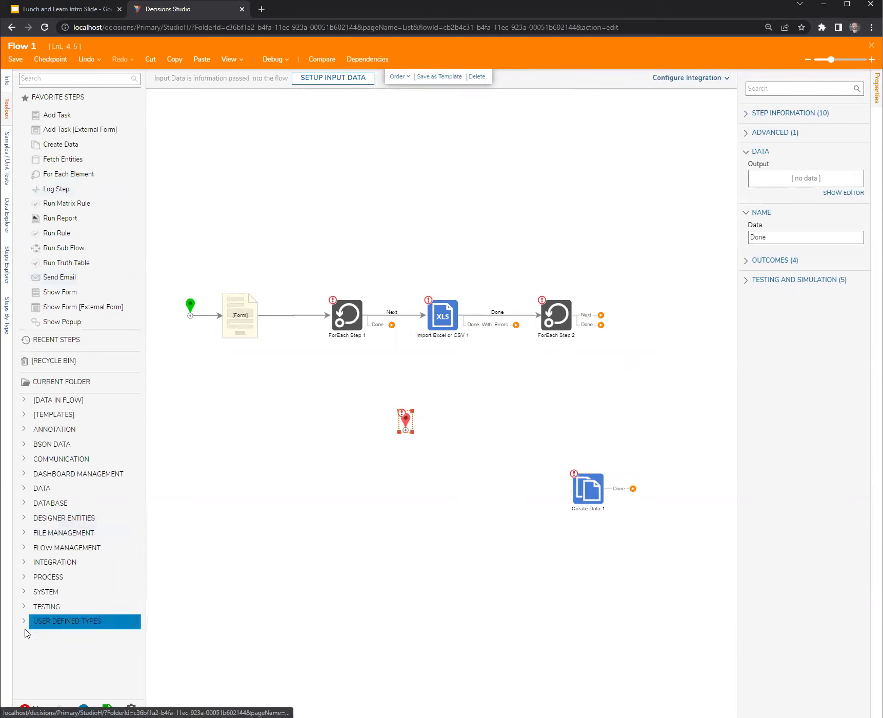
{"action": "left_click", "coordinate": [23, 621]}
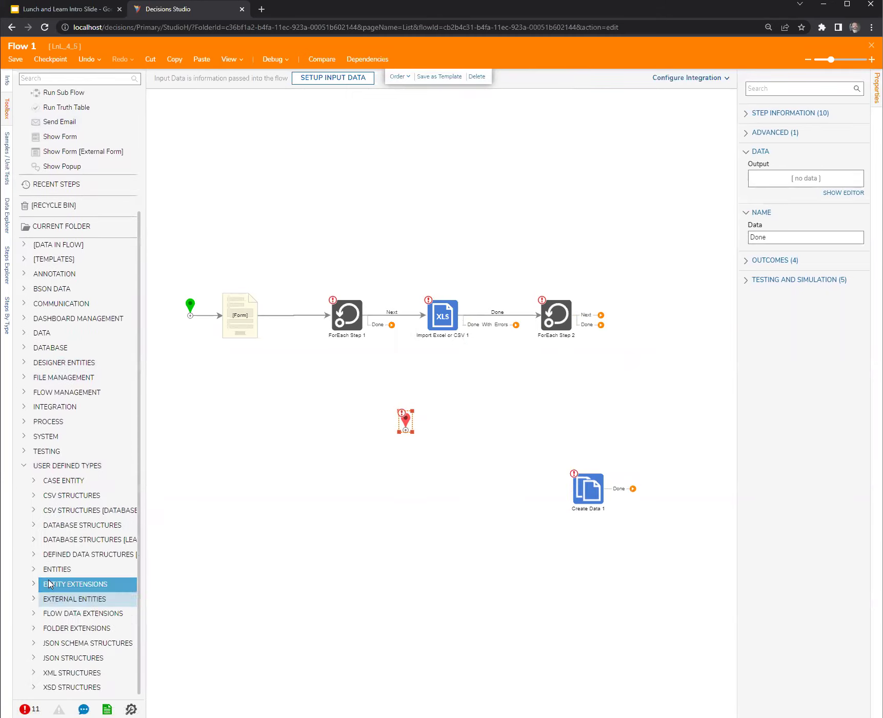
{"action": "left_click", "coordinate": [32, 570]}
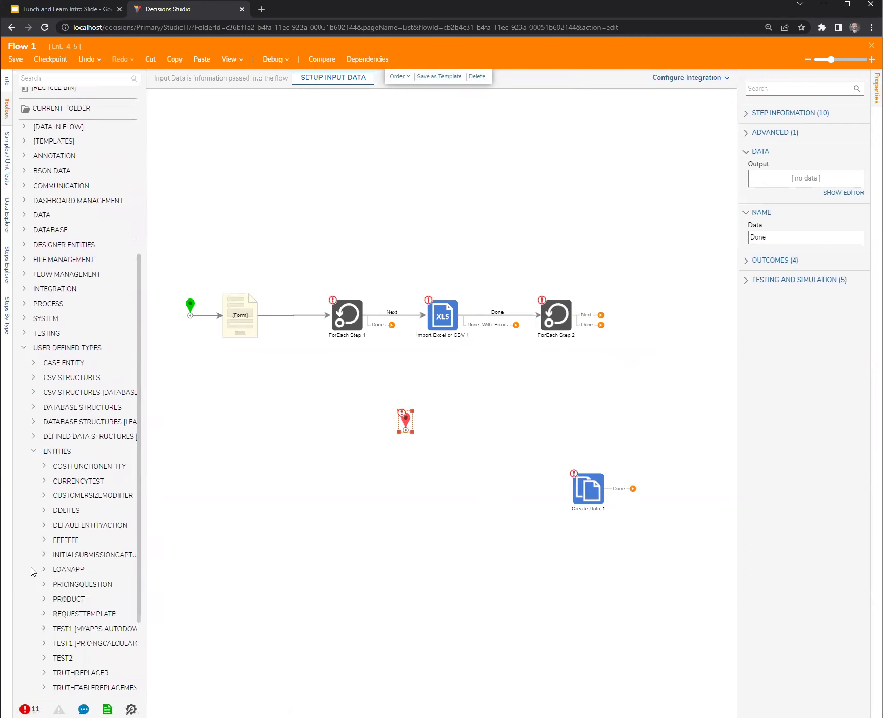
{"action": "left_click", "coordinate": [44, 482]}
{"action": "left_click_drag", "start_coordinate": [82, 511], "coordinate": [600, 316]}
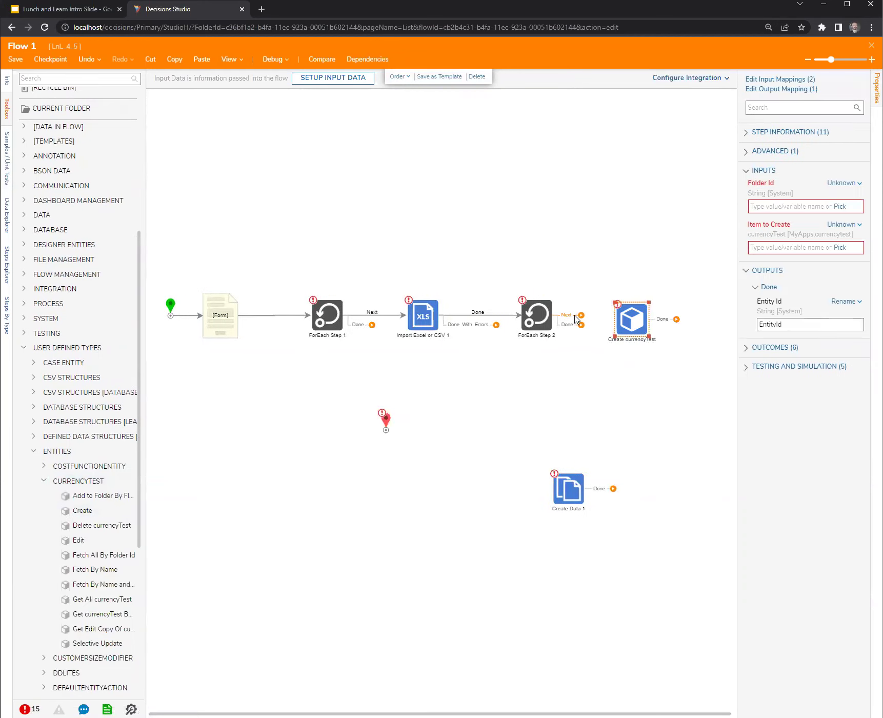
- Loop the second ForEach through Create currencyTest, connect its Done back to ForEach Step 1, and connect ForEach Step 1's Done to the end step
{"action": "left_click", "coordinate": [619, 315]}
{"action": "left_click_drag", "start_coordinate": [621, 315], "coordinate": [319, 299]}
{"action": "mouse_move", "coordinate": [370, 325]}
{"action": "left_mouse_down"}
{"action": "mouse_move", "coordinate": [359, 394]}
{"action": "mouse_move", "coordinate": [386, 429]}
{"action": "left_mouse_up"}
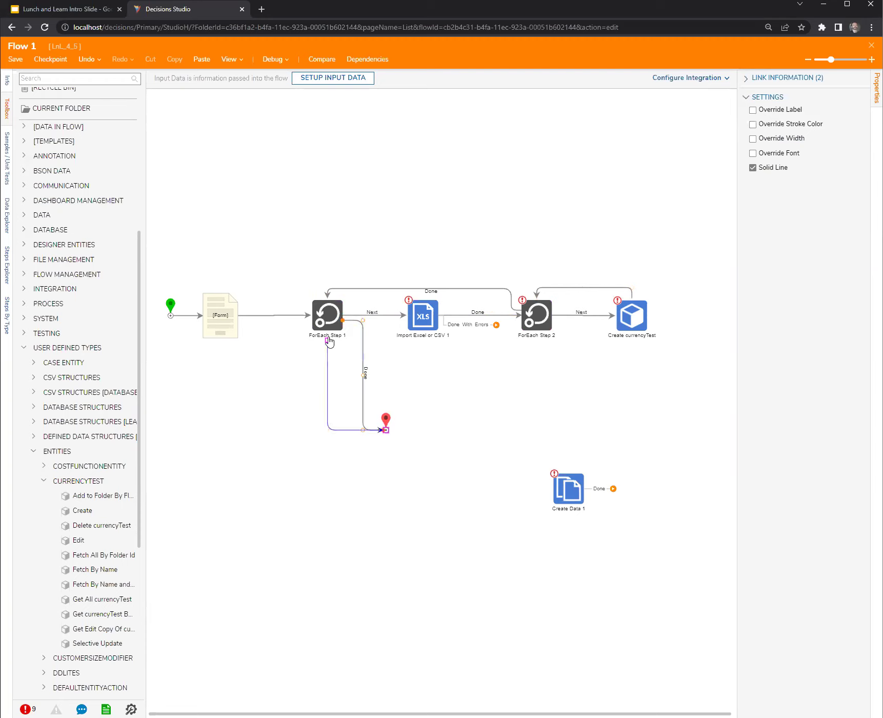
{"action": "left_click", "coordinate": [256, 420]}
- Review the settings of the form, both ForEach steps, the import step and the Create currencyTest step in flow order
{"action": "left_click", "coordinate": [211, 319]}
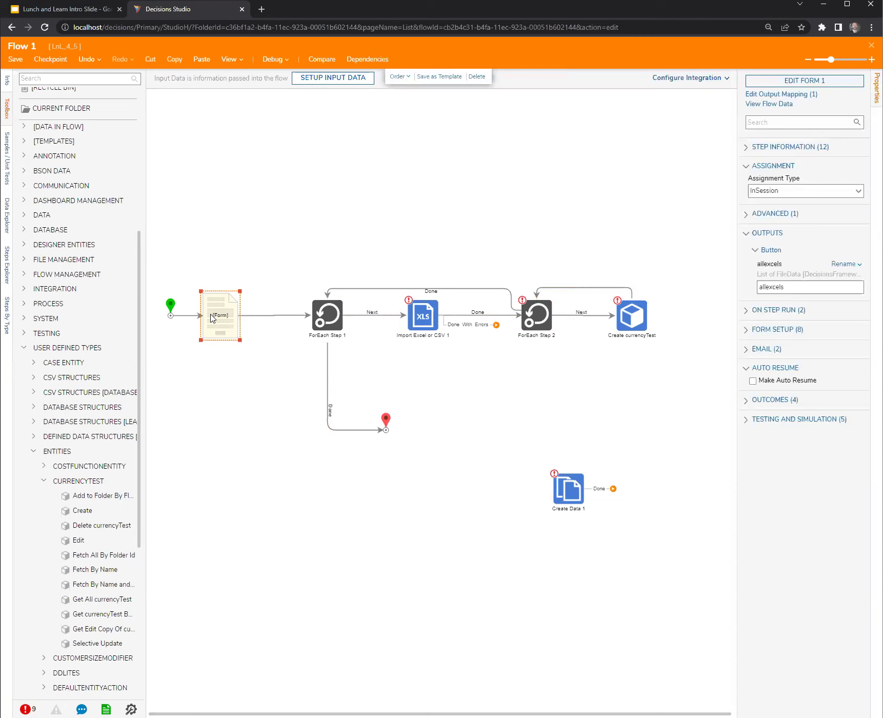
{"action": "left_click", "coordinate": [324, 314]}
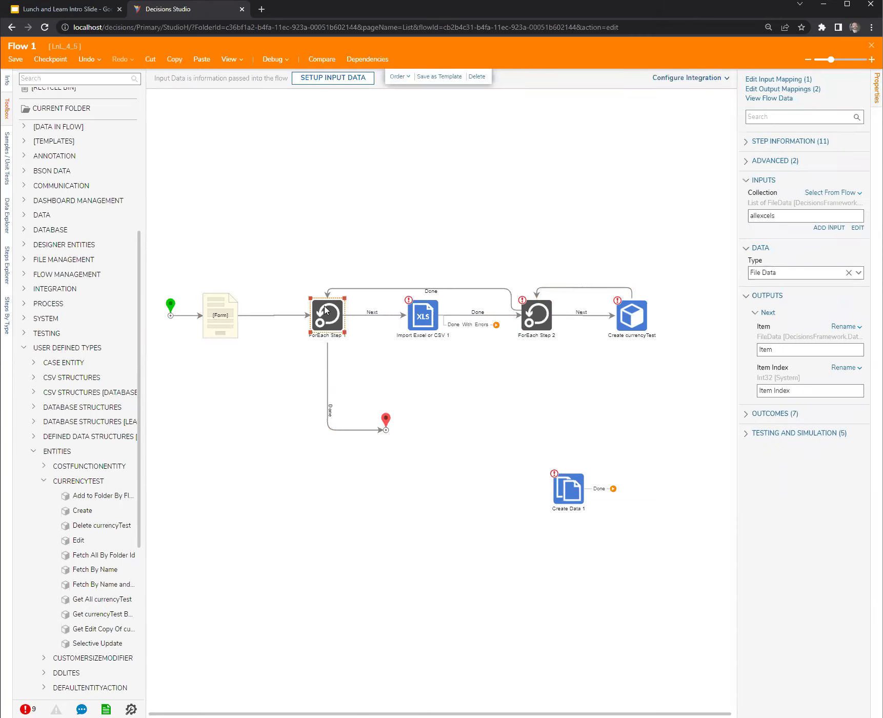
{"action": "left_click", "coordinate": [428, 320]}
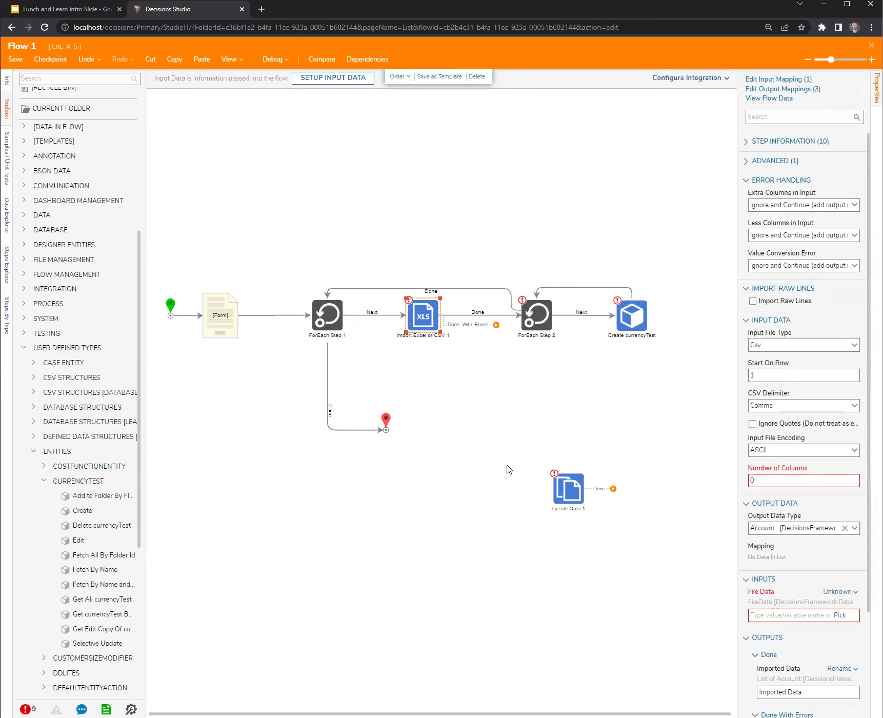
{"action": "left_click", "coordinate": [538, 321]}
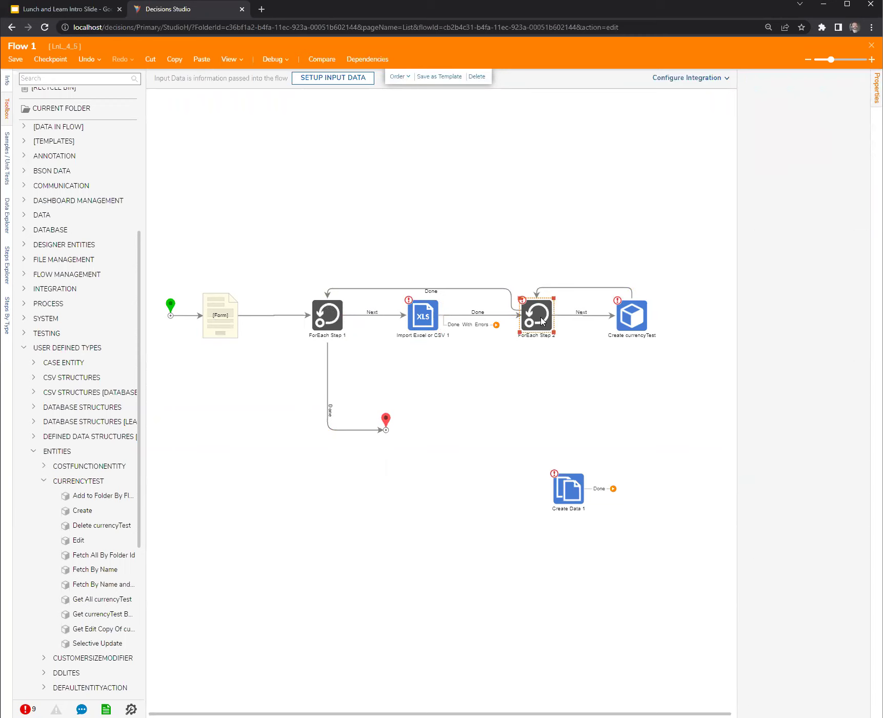
{"action": "left_click", "coordinate": [636, 321]}
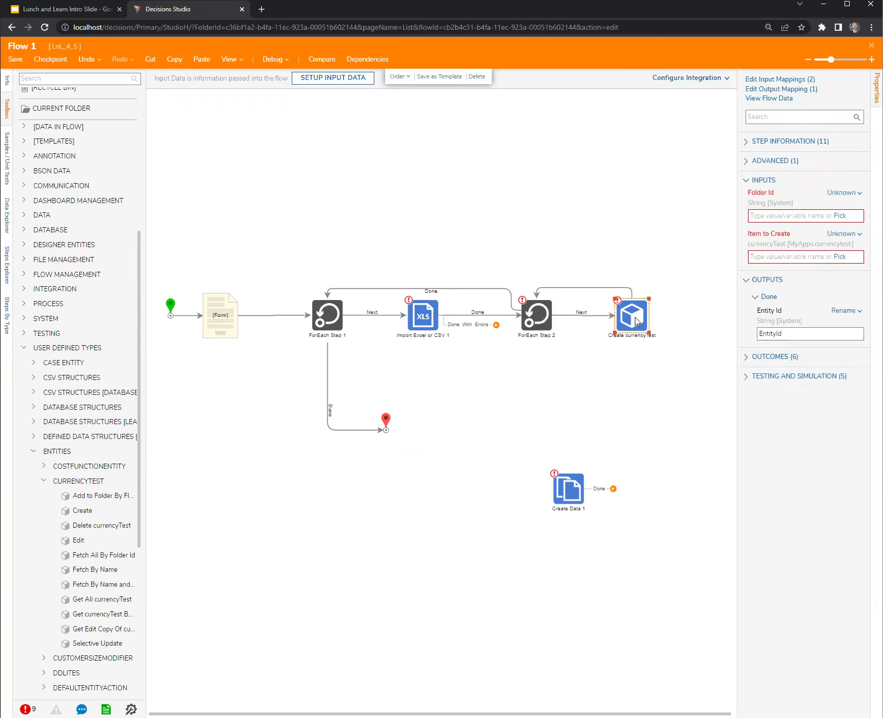
- Examine the import step's error handling, input data, output data and outcome settings, and which steps follow it
{"action": "left_click", "coordinate": [423, 318]}
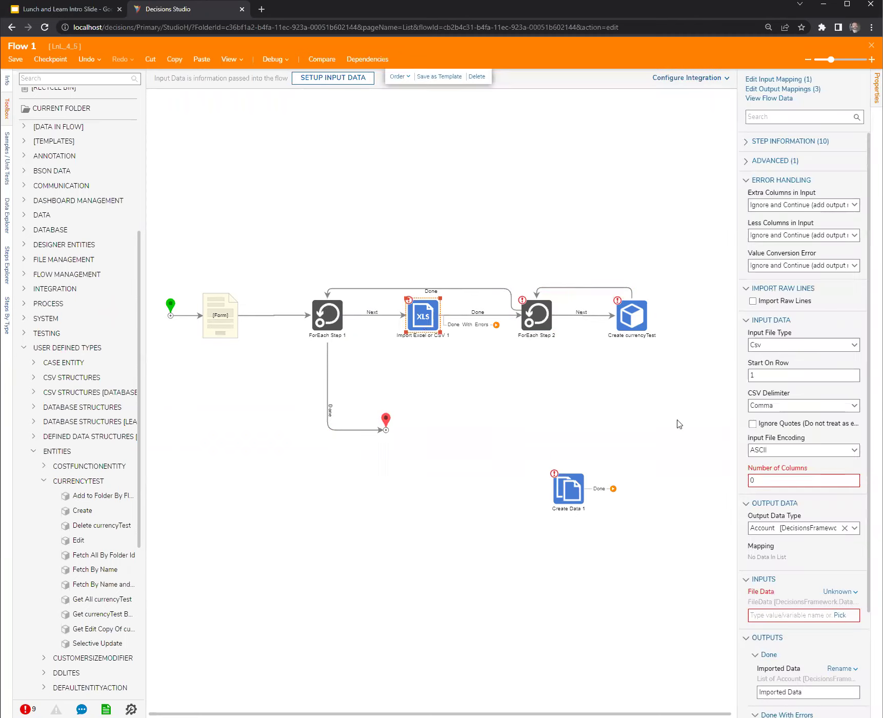
{"action": "left_click_drag", "start_coordinate": [737, 458], "coordinate": [714, 459]}
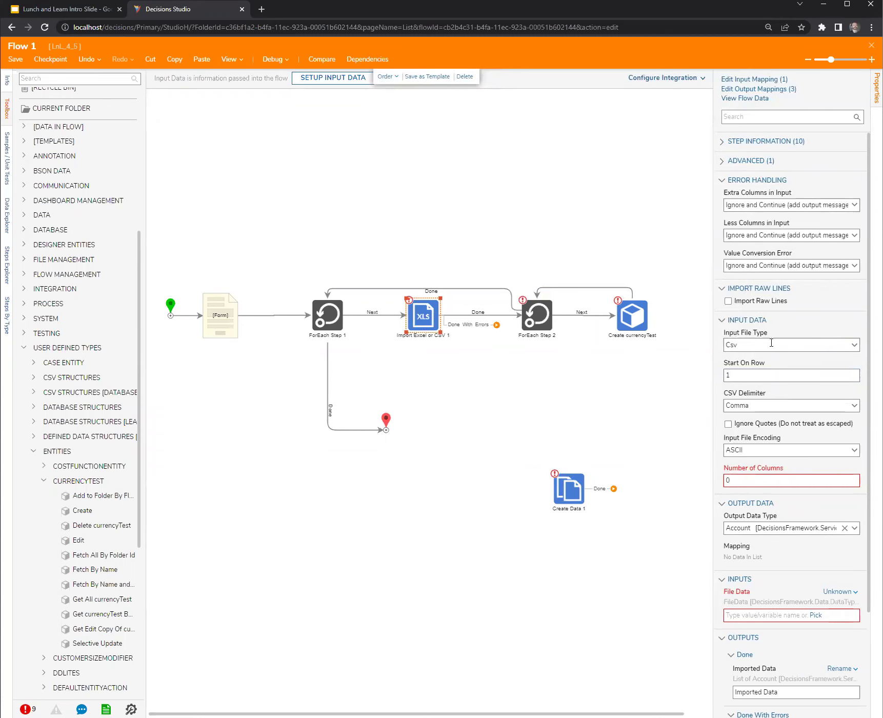
{"action": "scroll", "coordinate": [783, 329], "scroll_direction": "down", "scroll_amount": 3}
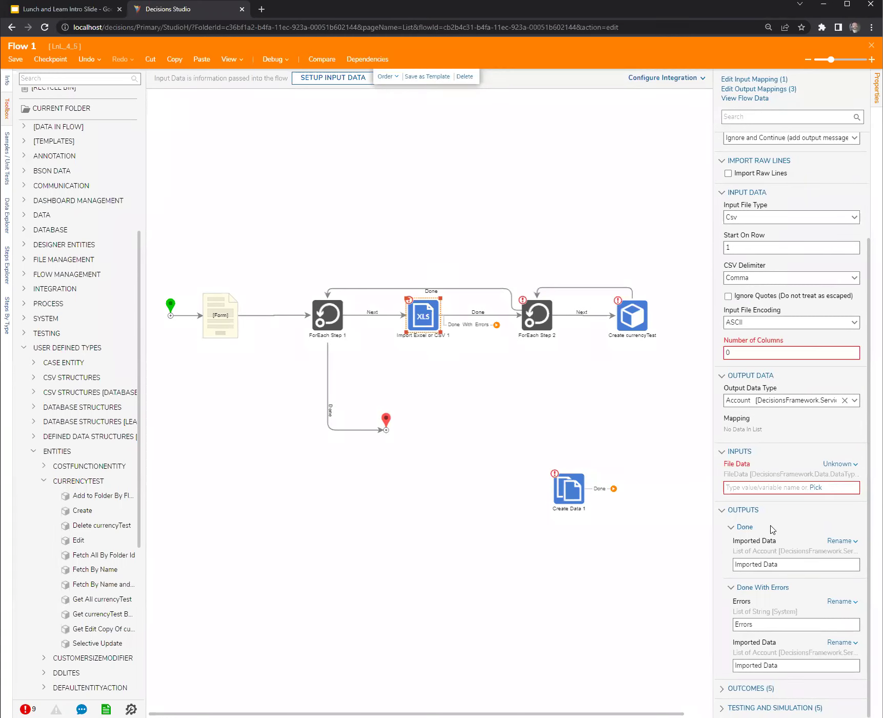
{"action": "scroll", "coordinate": [773, 529], "scroll_direction": "up", "scroll_amount": 2}
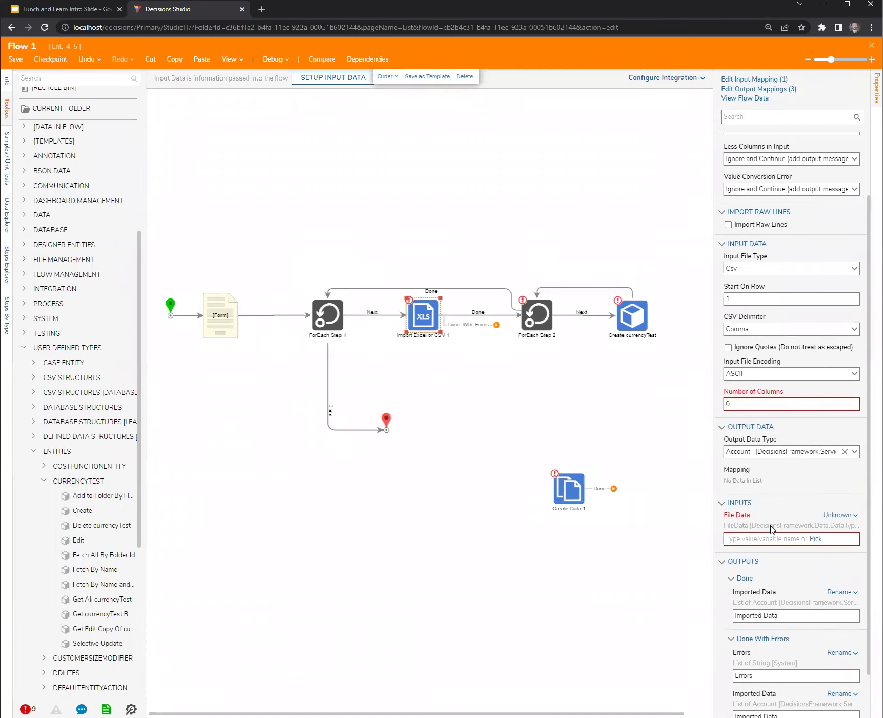
{"action": "scroll", "coordinate": [778, 324], "scroll_direction": "up", "scroll_amount": 1}
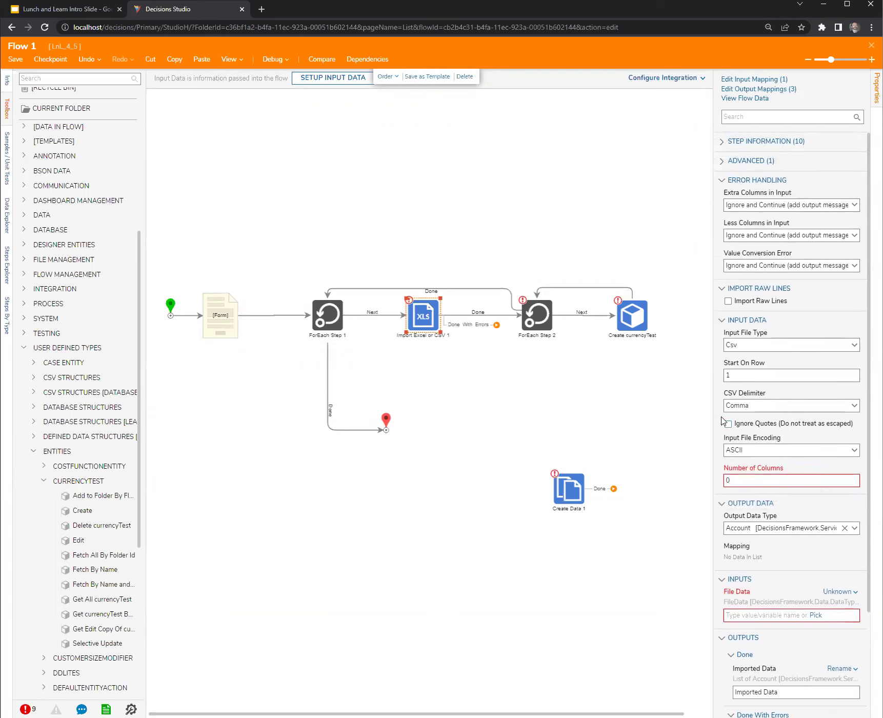
{"action": "left_click", "coordinate": [461, 374]}
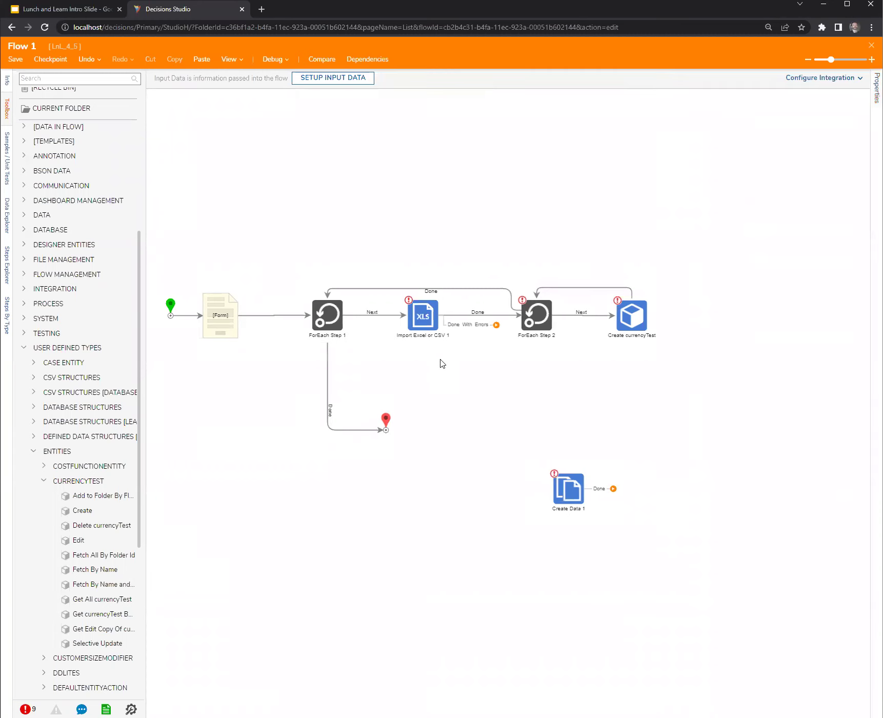
{"action": "left_click", "coordinate": [423, 316]}
{"action": "left_click_drag", "start_coordinate": [397, 247], "coordinate": [702, 389]}
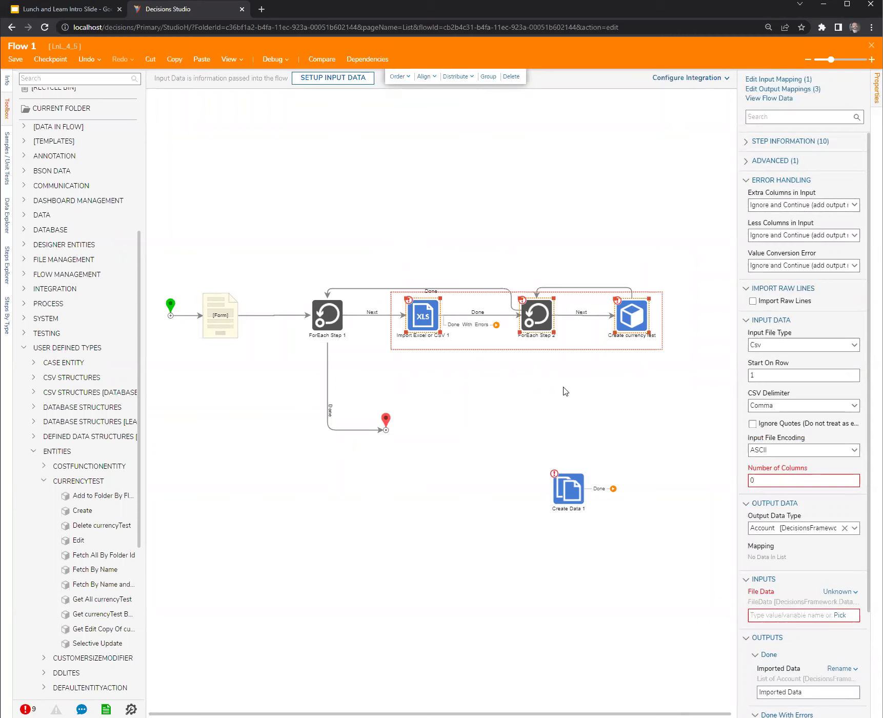
{"action": "left_click", "coordinate": [428, 357]}
{"action": "left_click", "coordinate": [416, 321]}
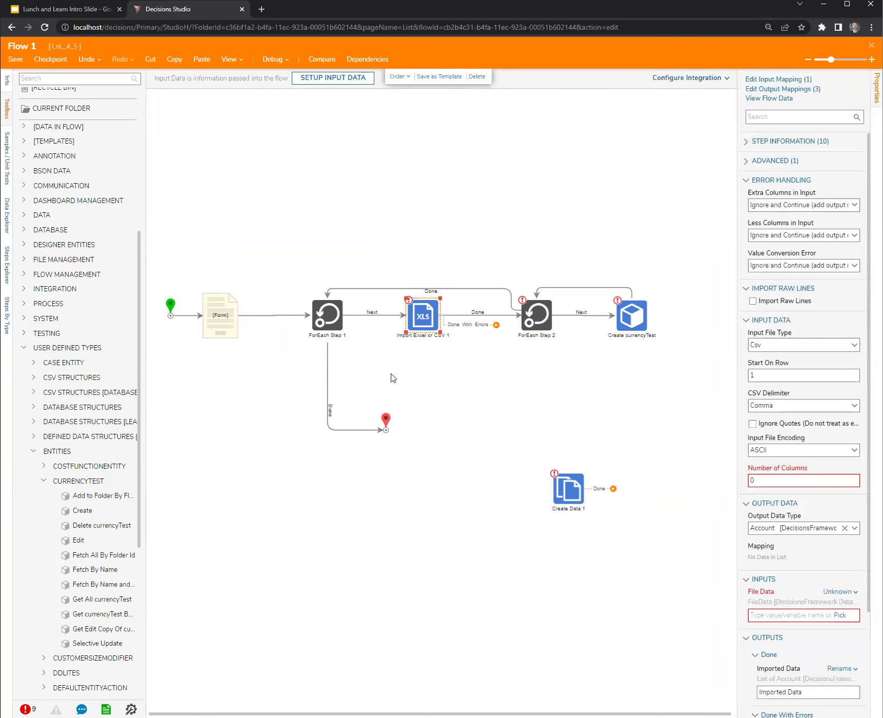
- Find the For Each Excel Or CSV Row step and add it to the flow below the import step
{"action": "scroll", "coordinate": [58, 407], "scroll_direction": "up", "scroll_amount": 1}
{"action": "scroll", "coordinate": [58, 408], "scroll_direction": "up", "scroll_amount": 5}
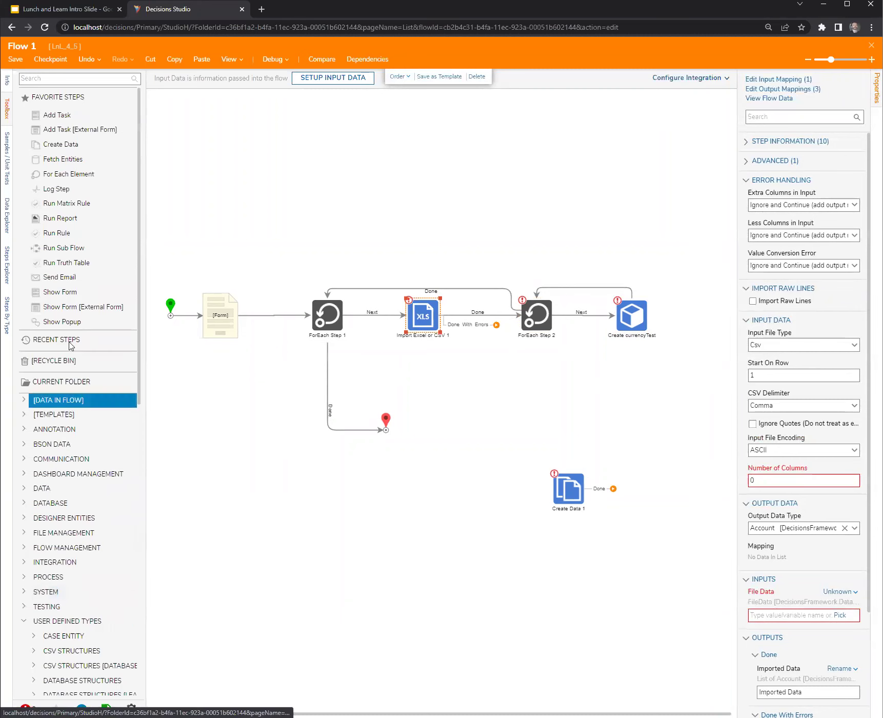
{"action": "left_click", "coordinate": [80, 79]}
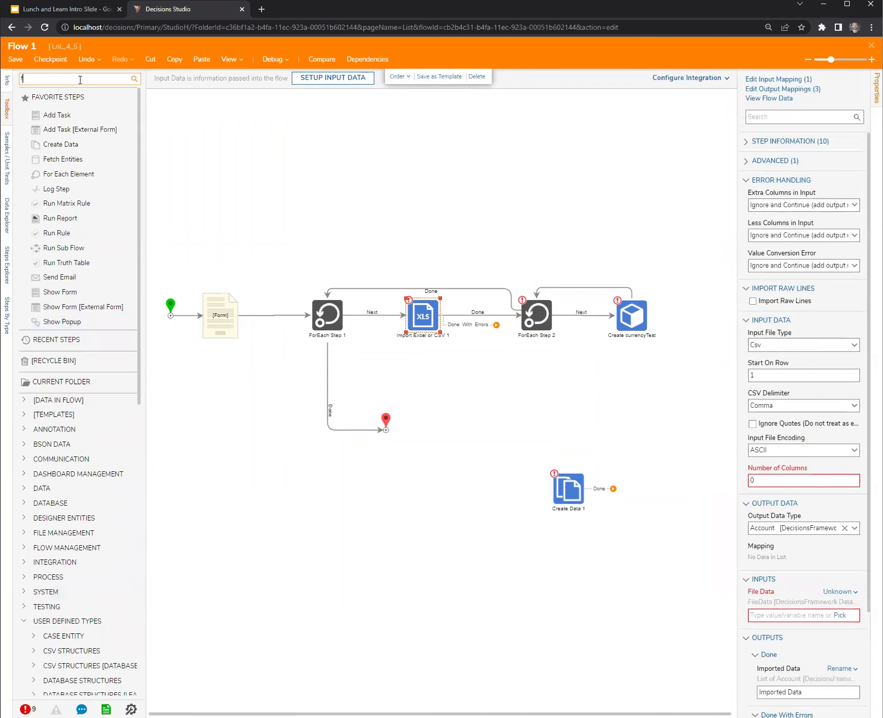
{"action": "left_click_drag", "start_coordinate": [61, 125], "coordinate": [503, 392]}
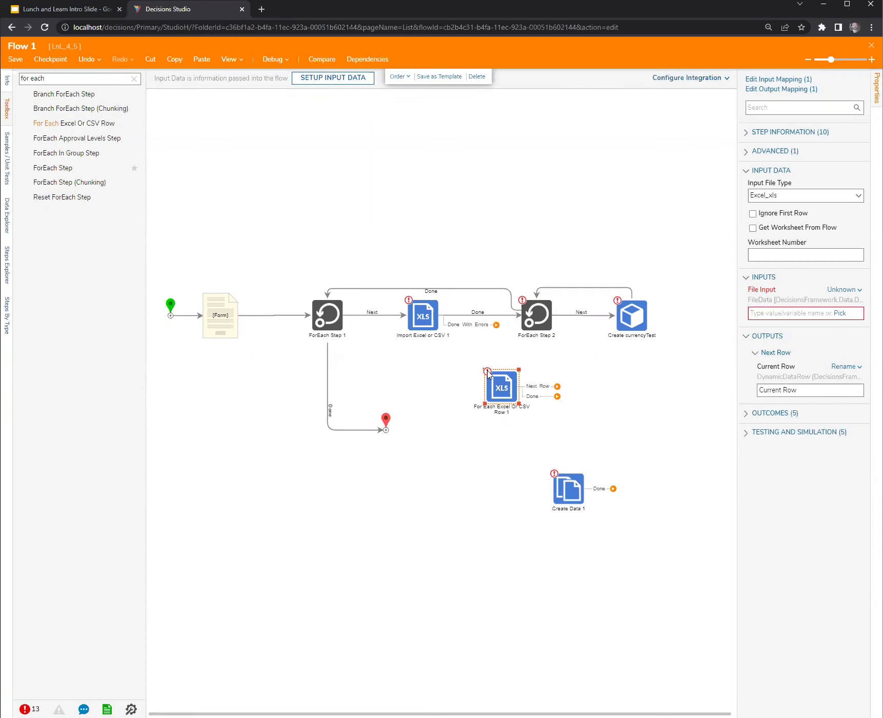
- Delete the Import Excel or CSV, second ForEach and Create currencyTest steps from the flow
{"action": "left_click", "coordinate": [430, 322]}
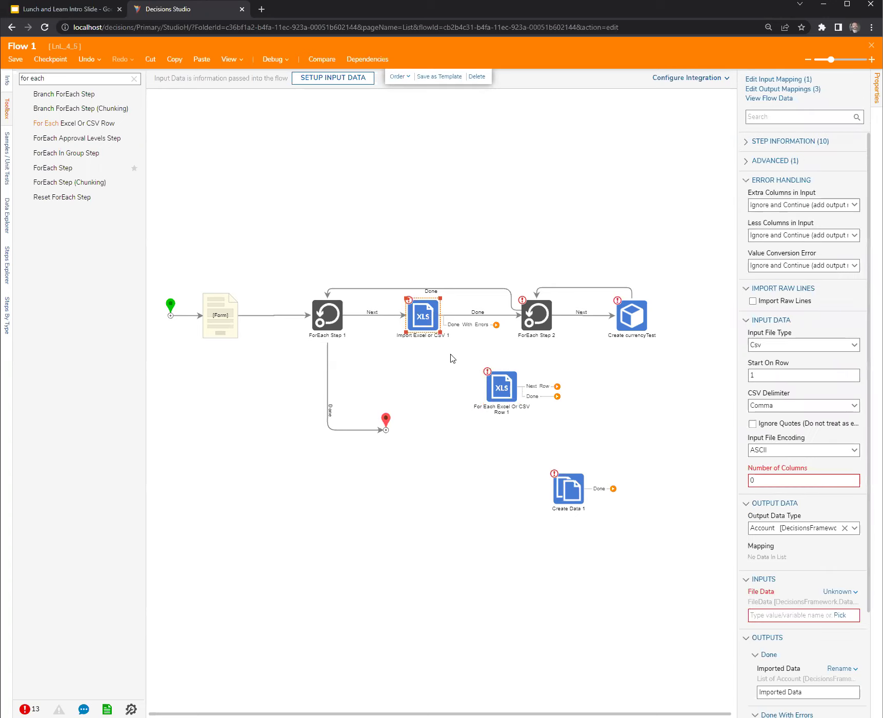
{"action": "key", "text": "Delete"}
{"action": "left_click", "coordinate": [536, 323]}
{"action": "key", "text": "Delete"}
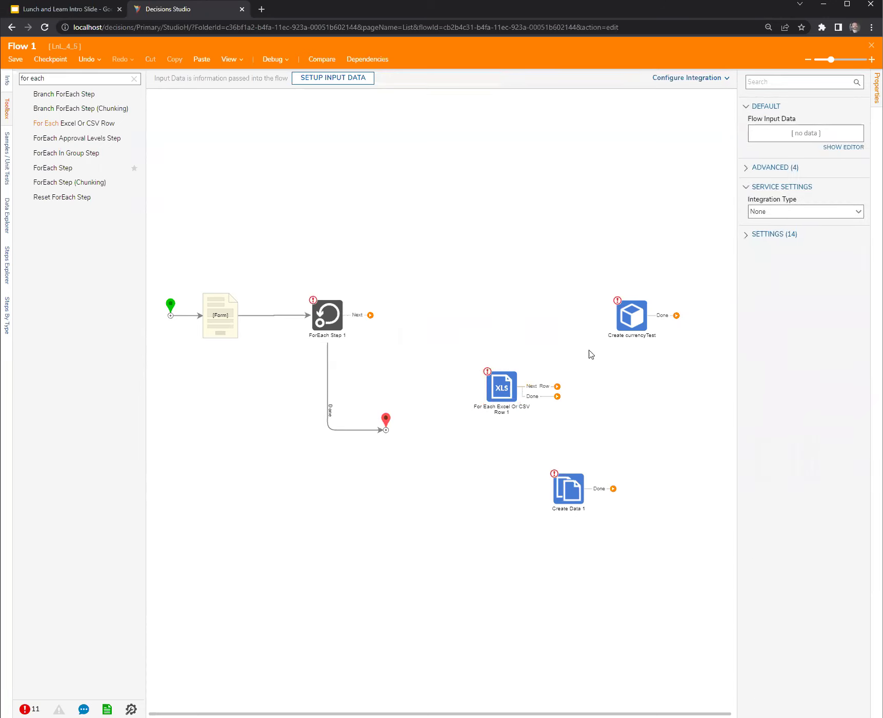
{"action": "left_click_drag", "start_coordinate": [619, 311], "coordinate": [563, 254]}
{"action": "key", "text": "Delete"}
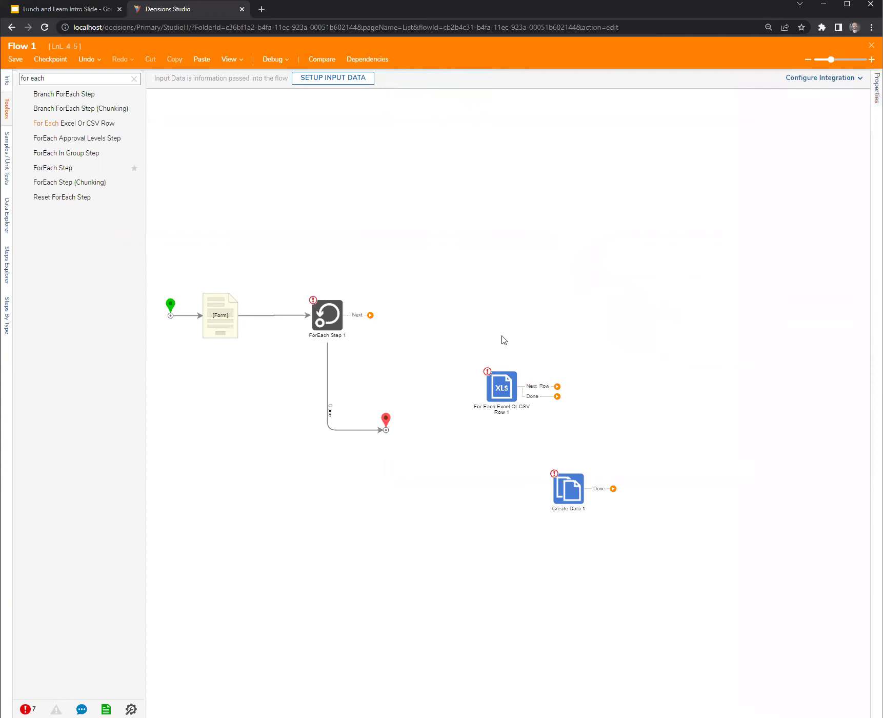
- Add a Run Sub Flow step beside ForEach Step 1 and delete the For Each Excel Or CSV Row step
{"action": "left_click_drag", "start_coordinate": [499, 395], "coordinate": [518, 320]}
{"action": "left_click", "coordinate": [134, 78]}
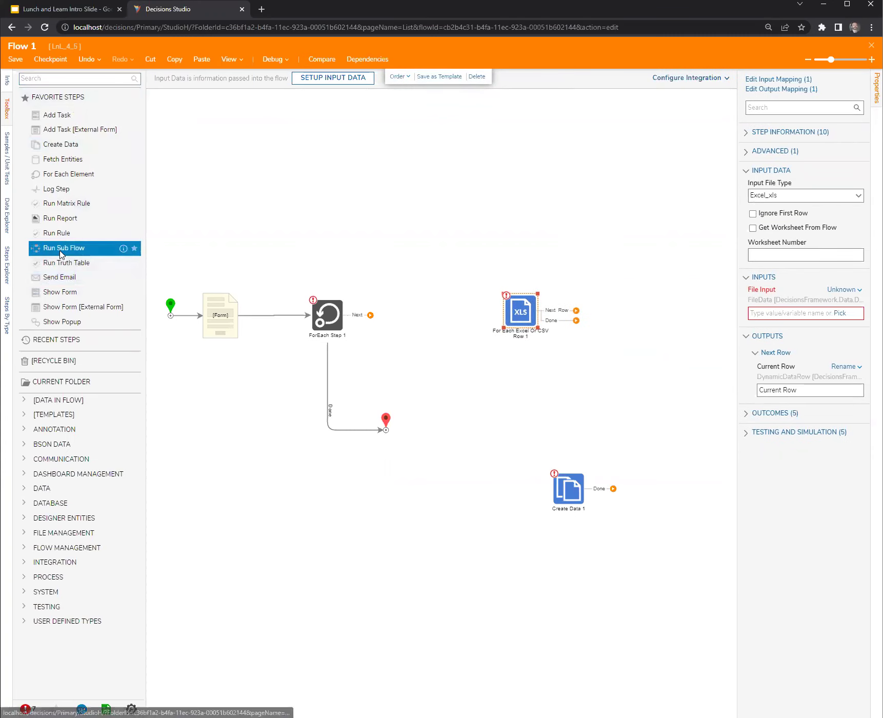
{"action": "left_click_drag", "start_coordinate": [395, 322], "coordinate": [422, 325]}
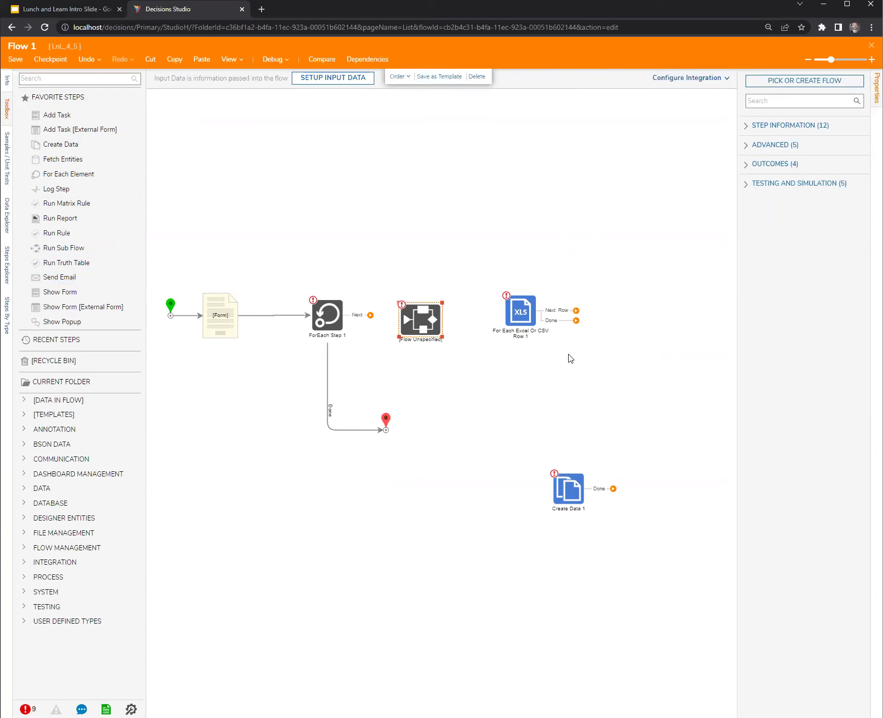
{"action": "left_click_drag", "start_coordinate": [429, 325], "coordinate": [464, 314]}
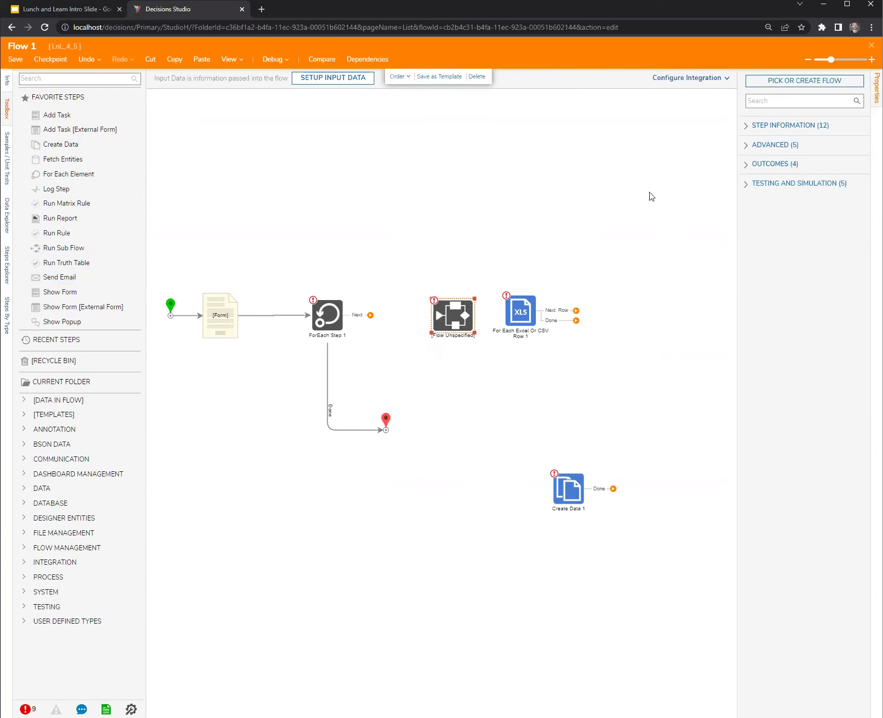
{"action": "left_click", "coordinate": [520, 314]}
{"action": "key", "text": "Delete"}
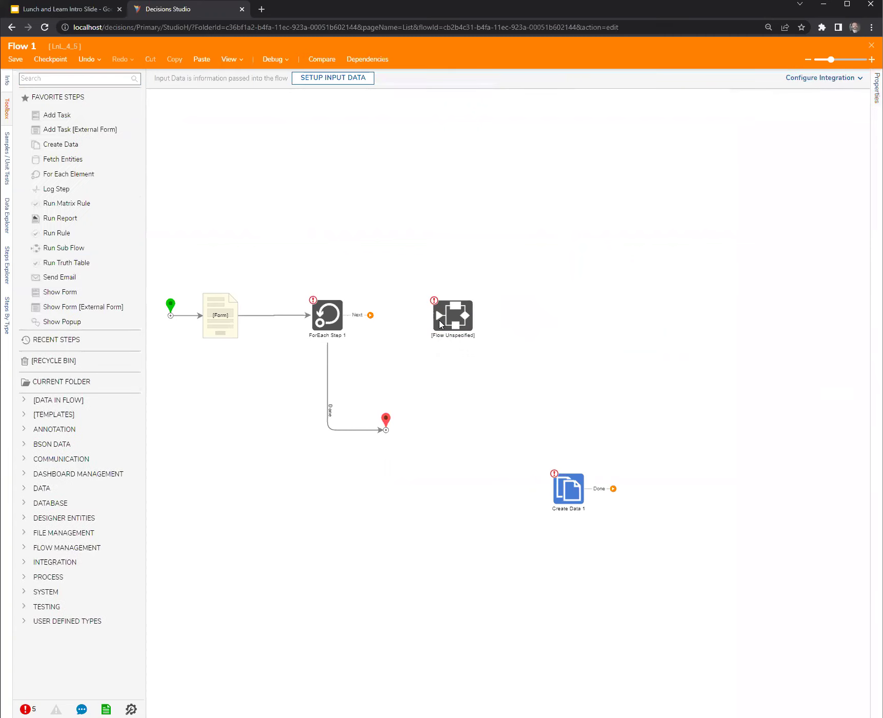
- Create a new default flow named Each worksheet importer for the sub flow step
{"action": "left_click", "coordinate": [778, 82]}
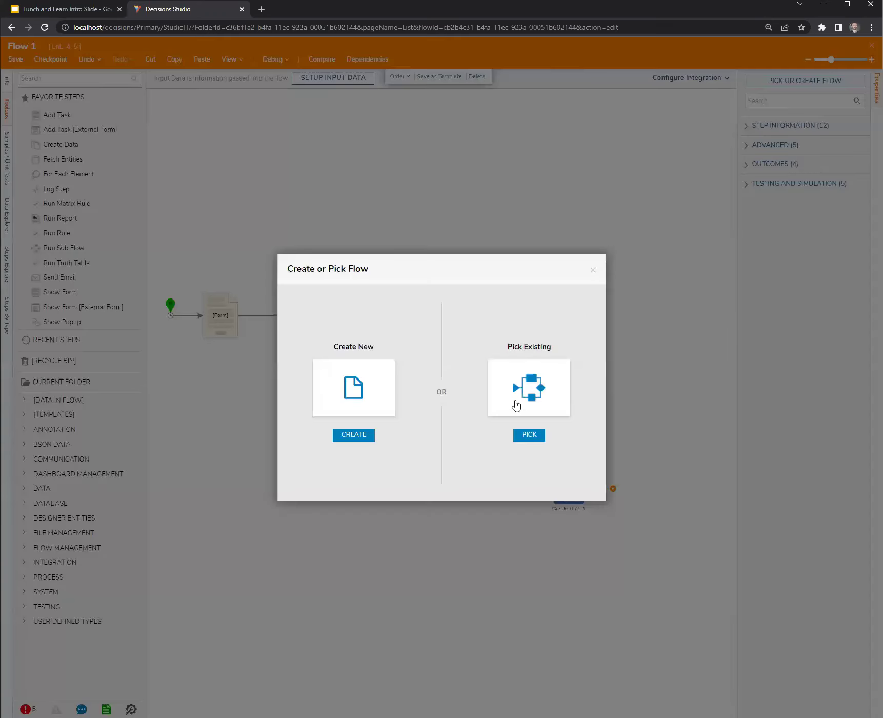
{"action": "left_click", "coordinate": [377, 396]}
{"action": "left_click", "coordinate": [406, 374]}
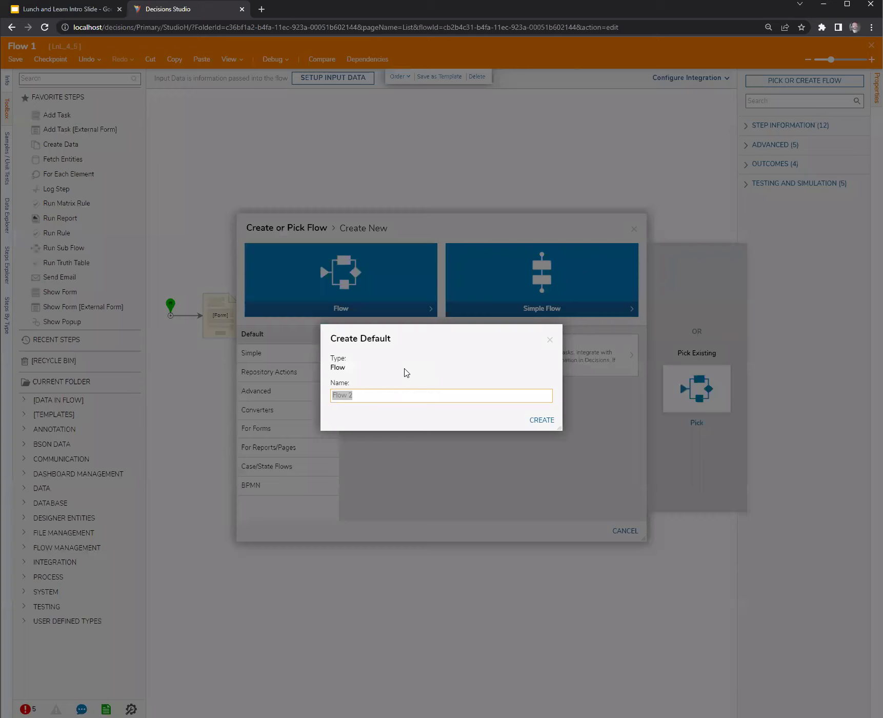
{"action": "type", "text": "Eac"}
{"action": "left_click", "coordinate": [536, 420]}
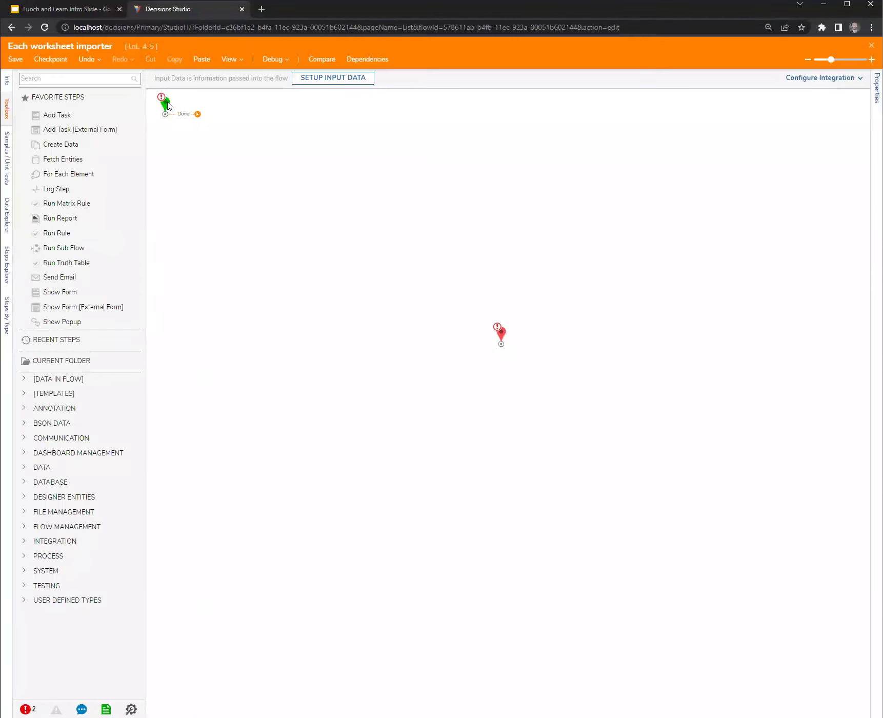
- Move the start step away from the canvas corner and define a flow input CurrentFile of type File Data
{"action": "left_click_drag", "start_coordinate": [169, 106], "coordinate": [226, 210]}
{"action": "left_click", "coordinate": [843, 193]}
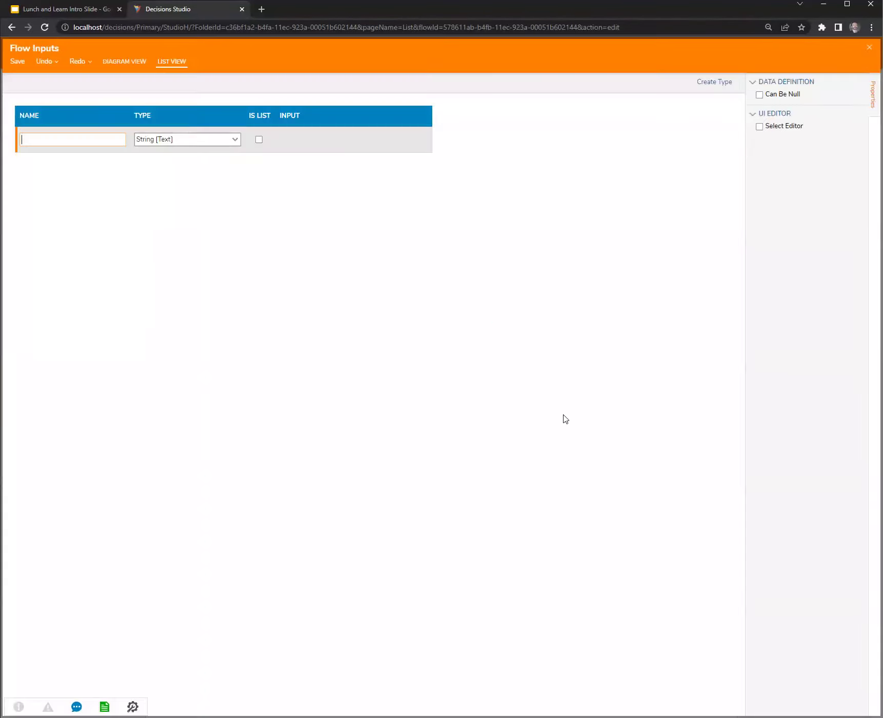
{"action": "type", "text": "CurrentFile"}
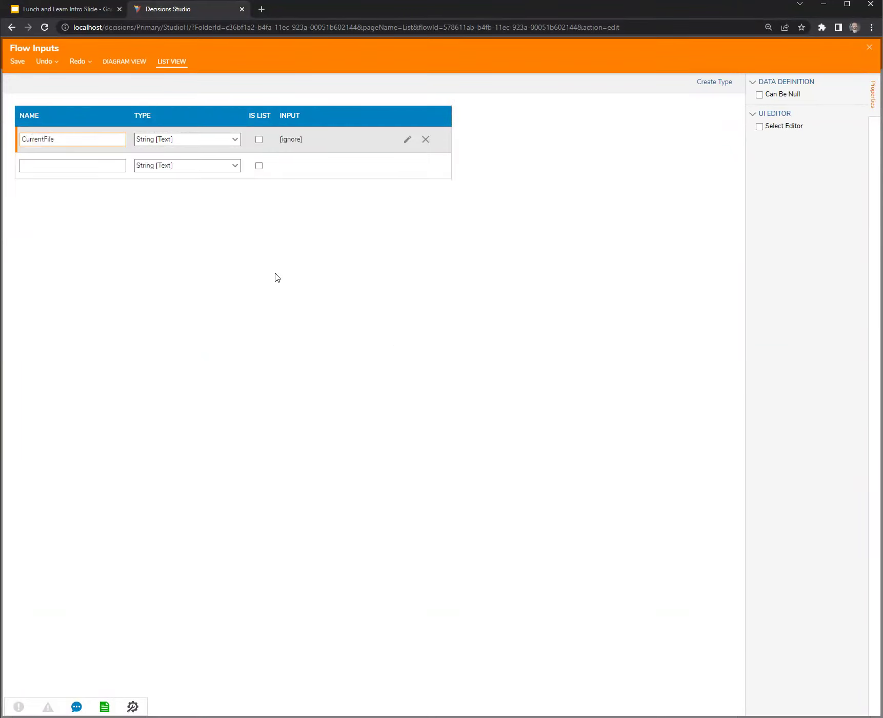
{"action": "left_click", "coordinate": [234, 140]}
{"action": "left_click", "coordinate": [180, 221]}
- Add a flow input CurrentWorksheetNumber of type Int32 and save the flow inputs
{"action": "left_click", "coordinate": [88, 160]}
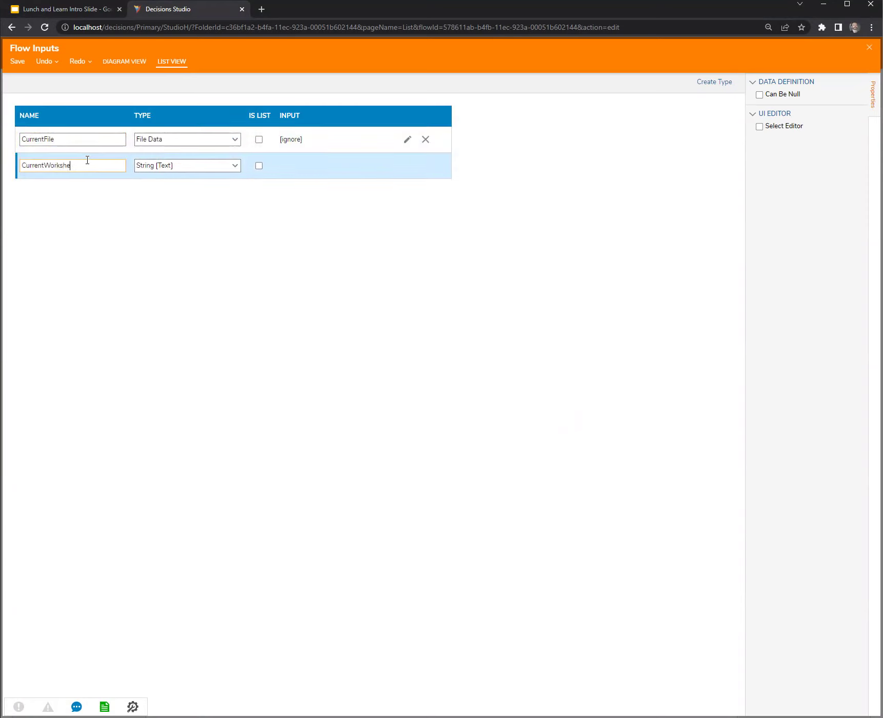
{"action": "left_click", "coordinate": [235, 165]}
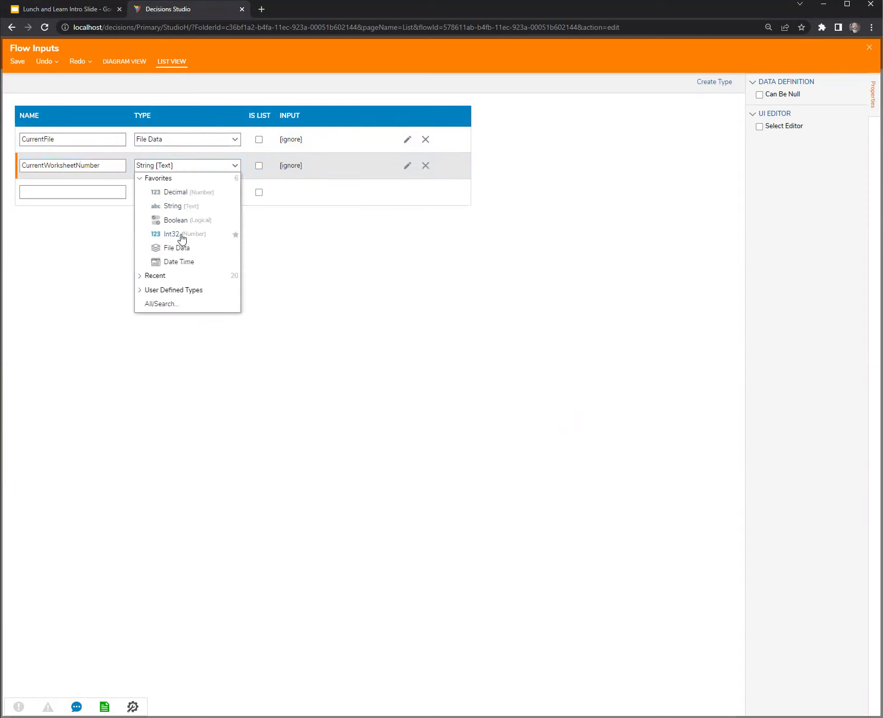
{"action": "left_click", "coordinate": [181, 234]}
{"action": "key", "text": "Escape"}
{"action": "left_click", "coordinate": [542, 400]}
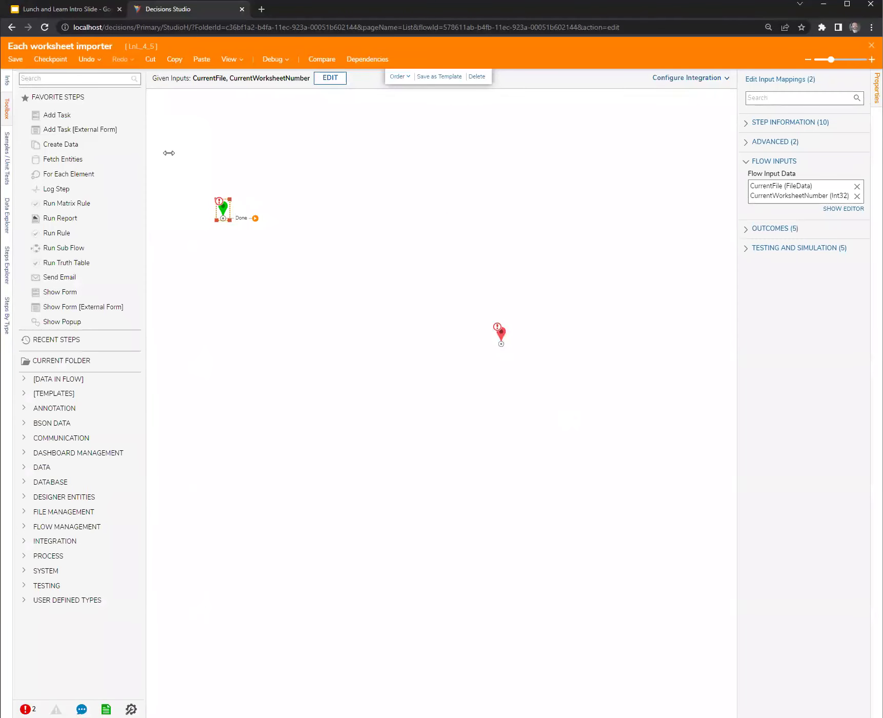
- Search the steps for "for each" and add a For Each Excel Or CSV Row step after the start step
{"action": "left_click", "coordinate": [78, 79]}
{"action": "type", "text": "for each"}
{"action": "left_click_drag", "start_coordinate": [65, 124], "coordinate": [279, 224]}
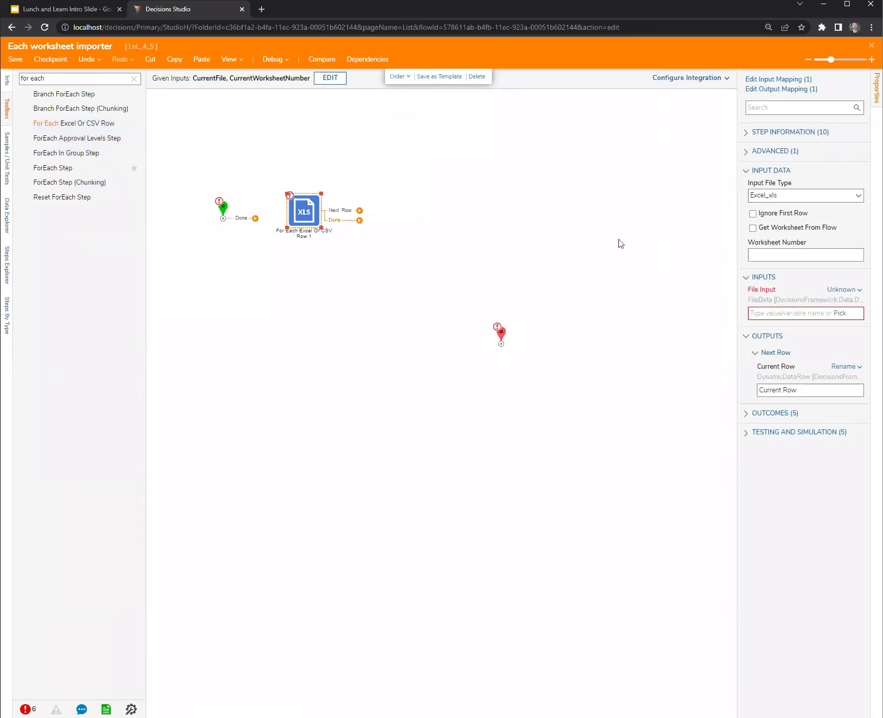
- Enable Get Worksheet From Flow on the row step and connect the start step's Done outcome to it
{"action": "left_click", "coordinate": [753, 229]}
{"action": "left_click_drag", "start_coordinate": [737, 265], "coordinate": [669, 268]}
{"action": "left_click_drag", "start_coordinate": [256, 218], "coordinate": [279, 225]}
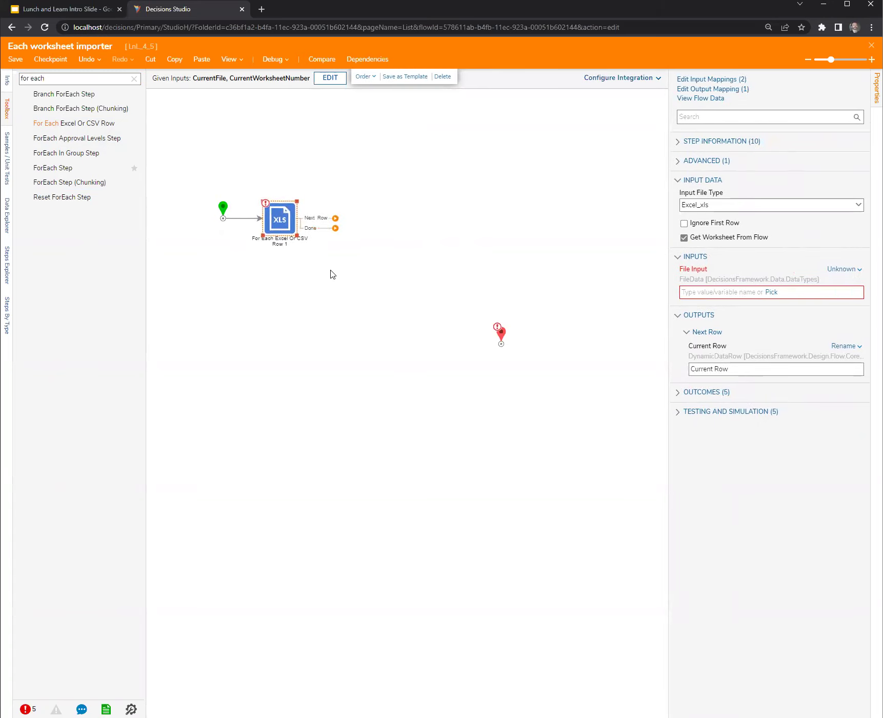
- Map the For Each Excel Or CSV Row step's File Input to CurrentFile, selected from the flow
{"action": "left_click", "coordinate": [845, 270]}
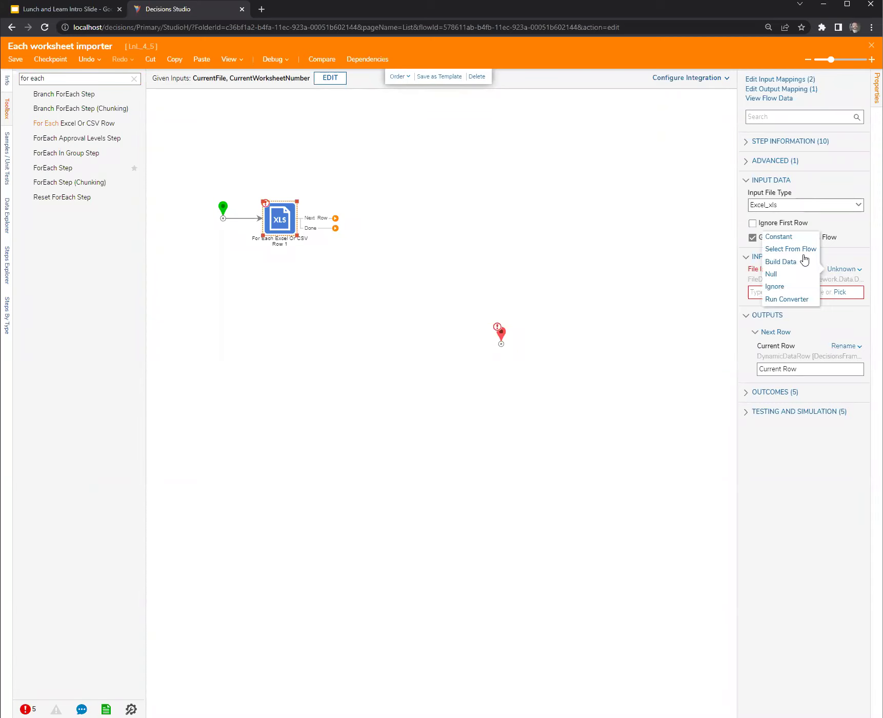
{"action": "left_click", "coordinate": [790, 247]}
{"action": "left_click", "coordinate": [285, 303]}
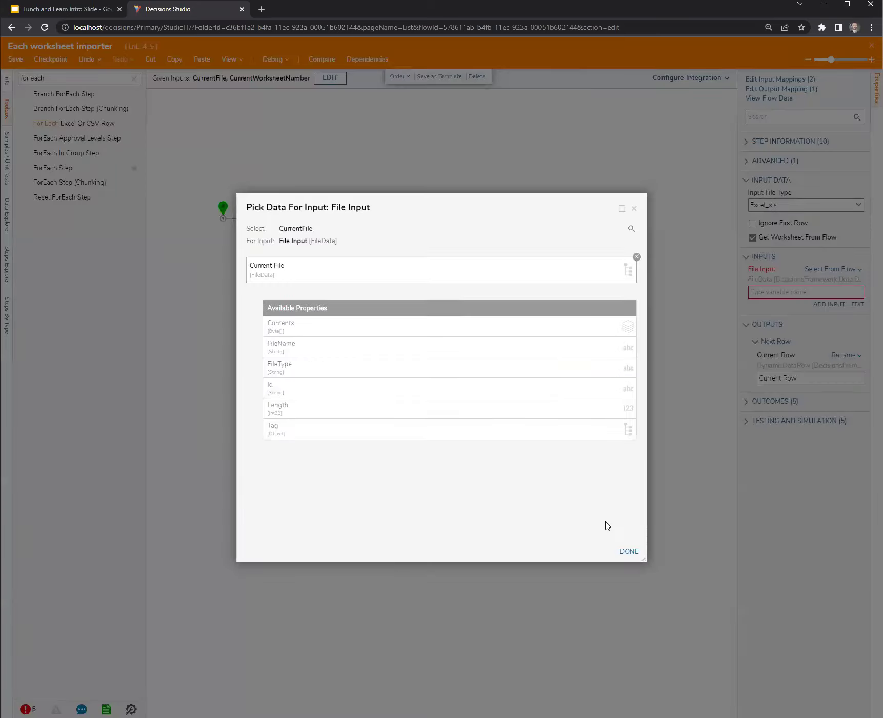
{"action": "left_click", "coordinate": [626, 551]}
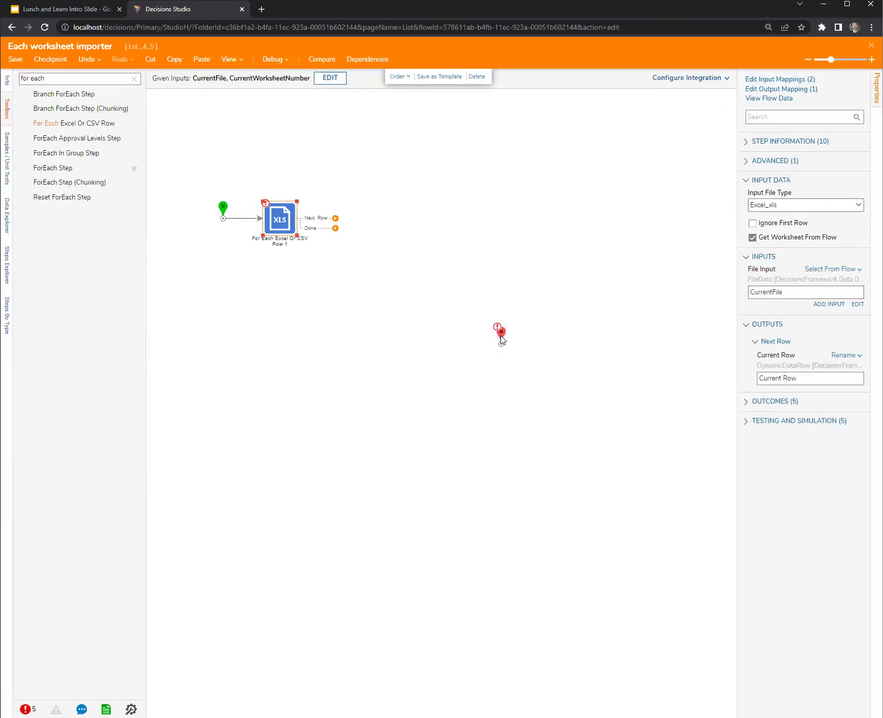
- Place the end step just below the row step and connect the row step's Done outcome to it
{"action": "left_click_drag", "start_coordinate": [502, 339], "coordinate": [293, 331]}
{"action": "left_click_drag", "start_coordinate": [335, 229], "coordinate": [291, 334]}
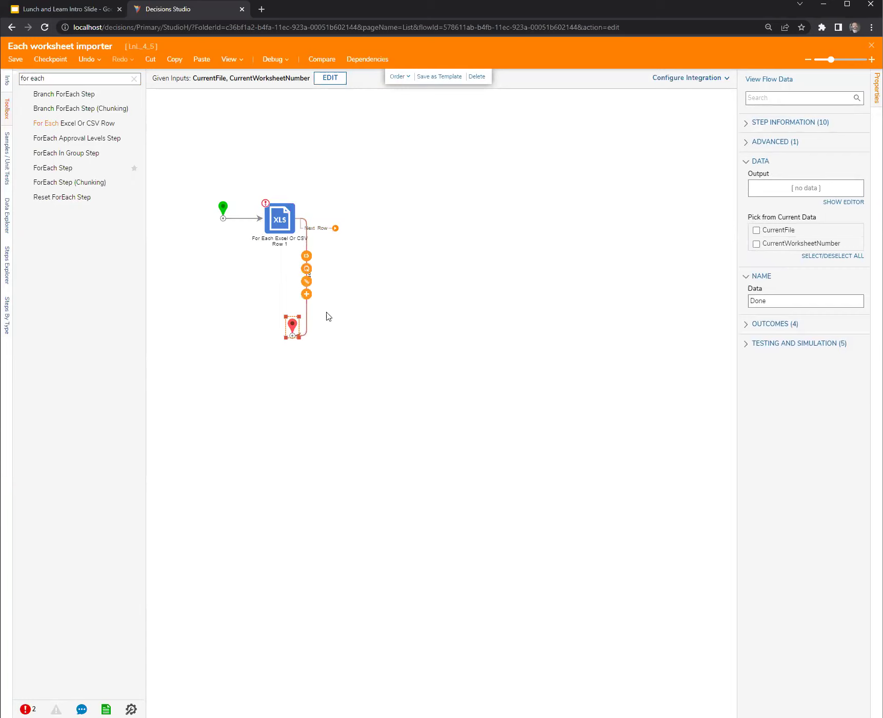
{"action": "left_click", "coordinate": [306, 322]}
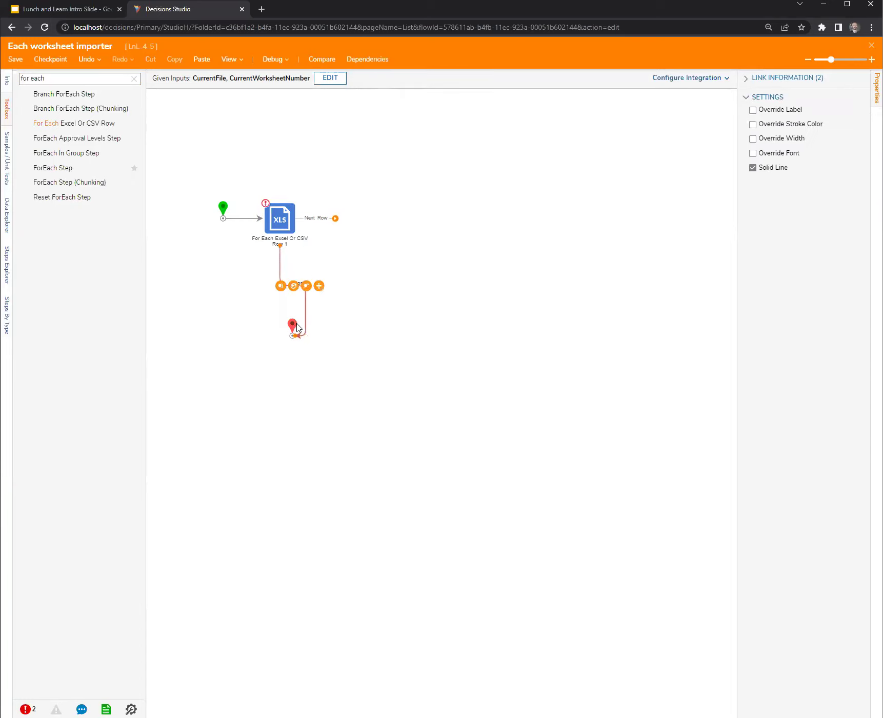
{"action": "left_click_drag", "start_coordinate": [297, 329], "coordinate": [325, 334]}
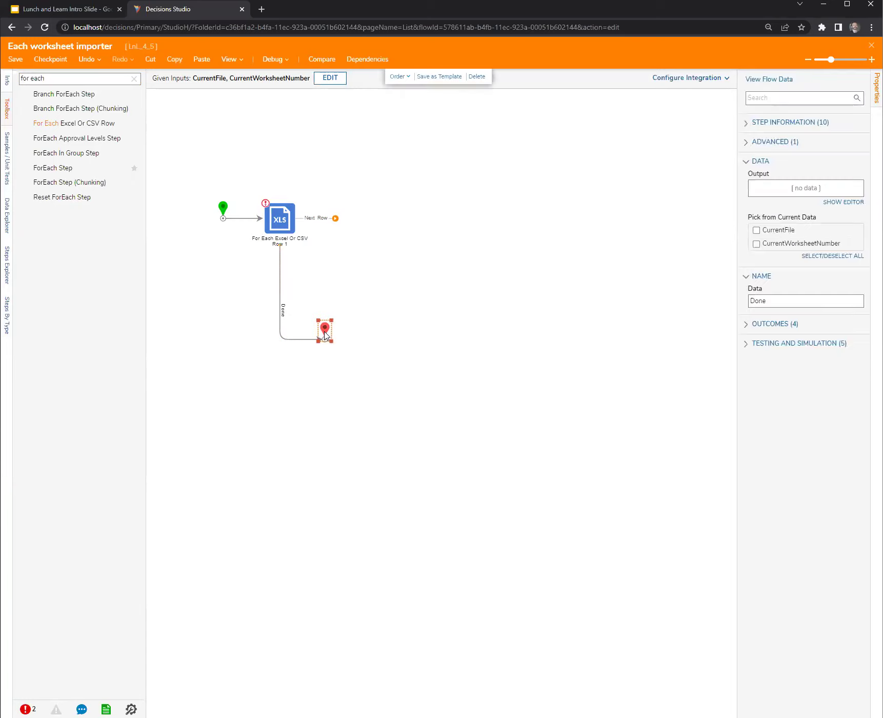
- Add a Create Data step on the row step's Next Row outcome and loop it back to the row step
{"action": "left_click", "coordinate": [134, 78]}
{"action": "left_click_drag", "start_coordinate": [118, 144], "coordinate": [279, 203]}
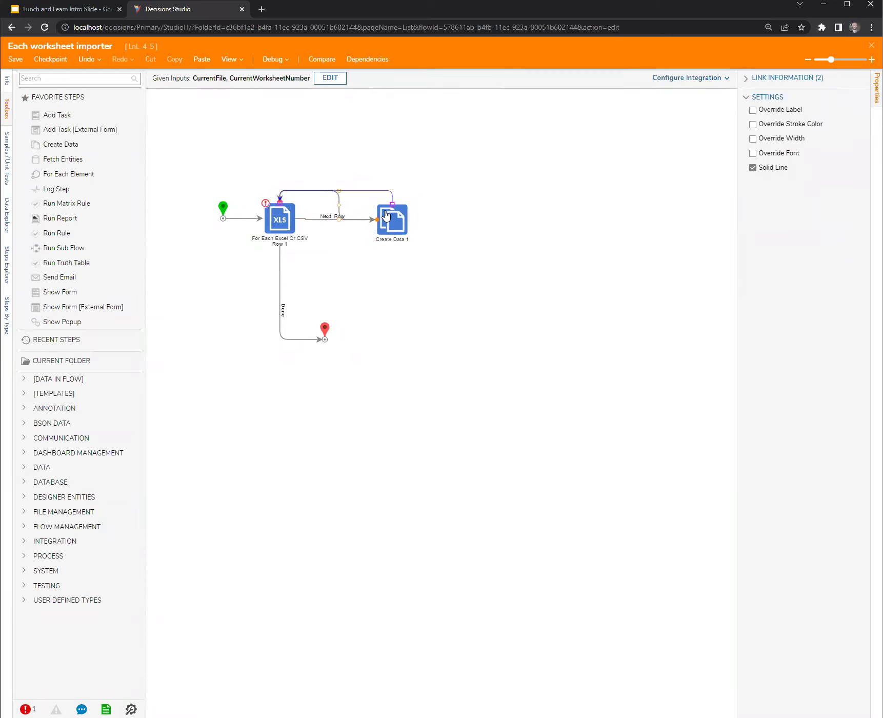
- Define two String data items, str1 and str2, in the Create Data step and save them
{"action": "left_click", "coordinate": [395, 229]}
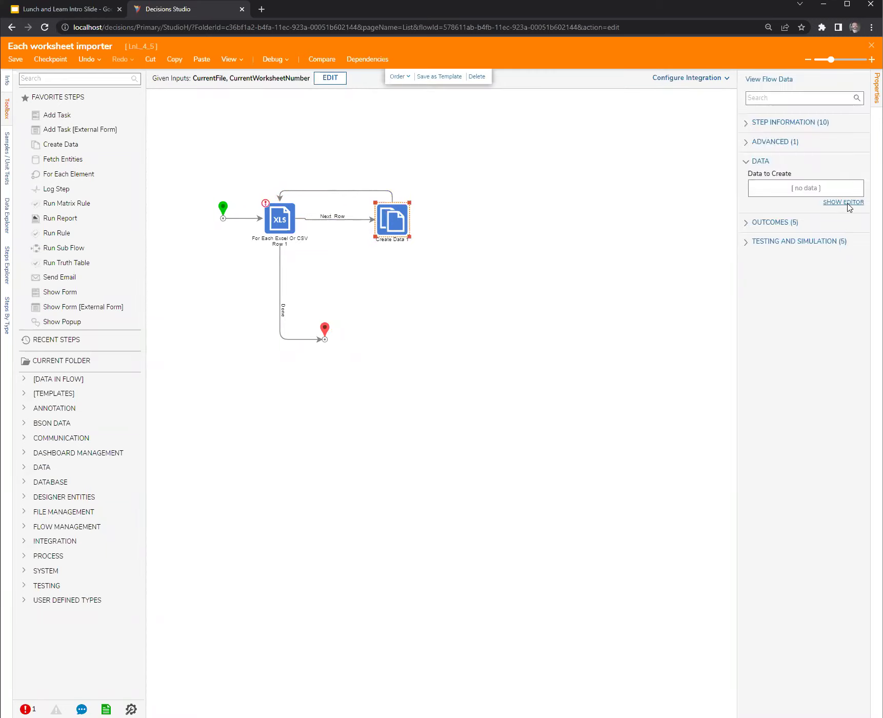
{"action": "left_click", "coordinate": [847, 204]}
{"action": "type", "text": "str2"}
{"action": "type", "text": "1"}
{"action": "key", "text": "Tab"}
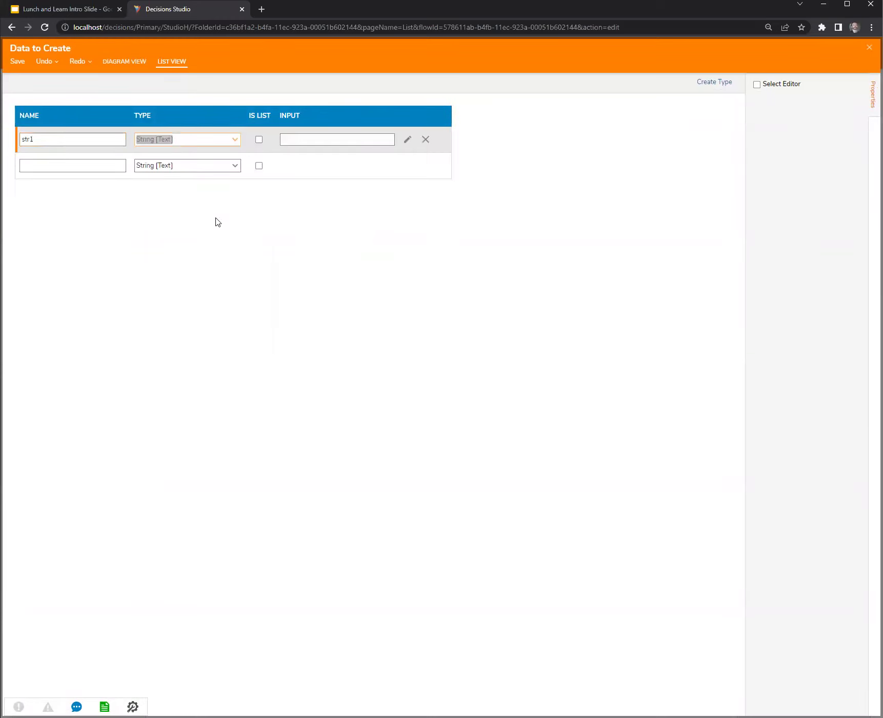
{"action": "key", "text": "Tab"}
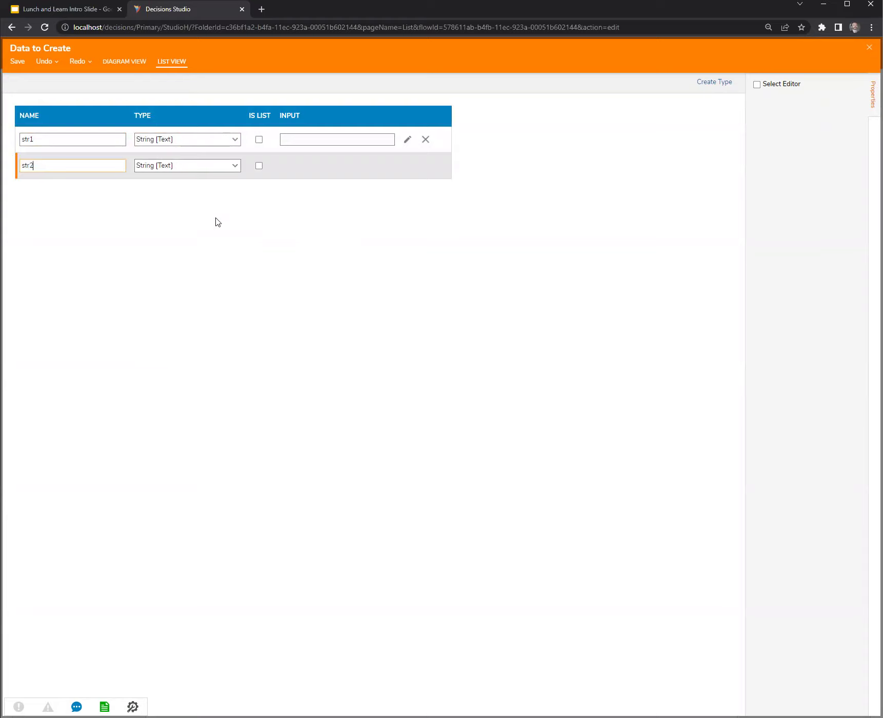
{"action": "left_click", "coordinate": [866, 49]}
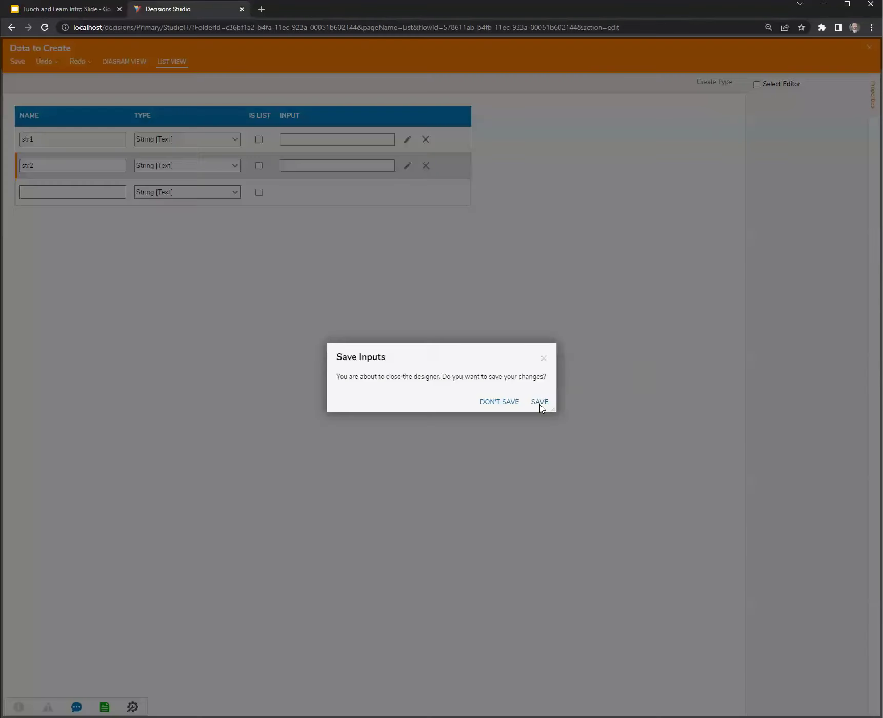
{"action": "left_click", "coordinate": [539, 402]}
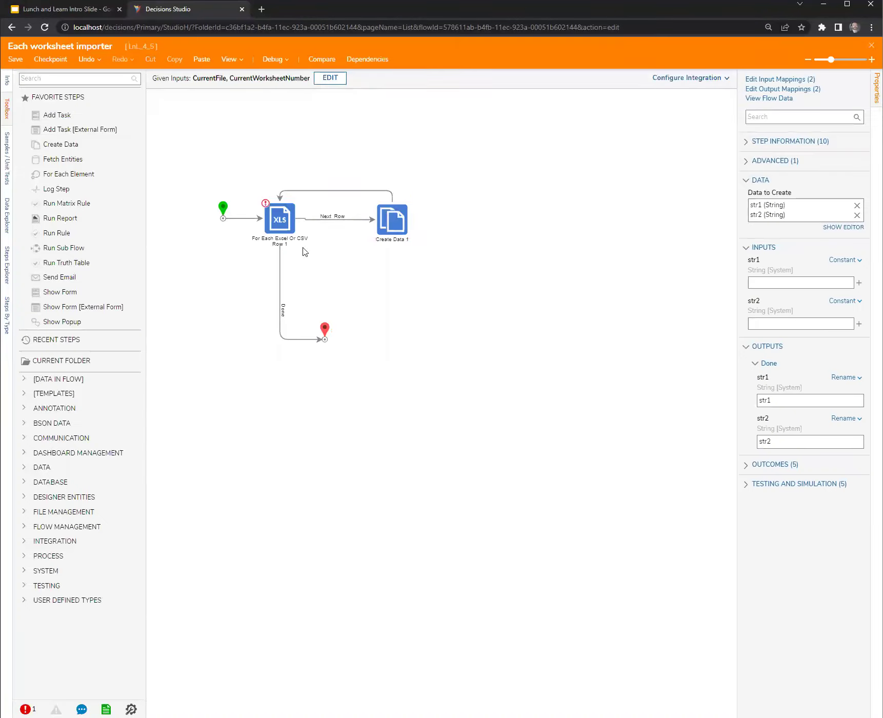
- Map the Create Data step's str1 input from the flow to the text value of Current Row's Field01
{"action": "left_click", "coordinate": [392, 223]}
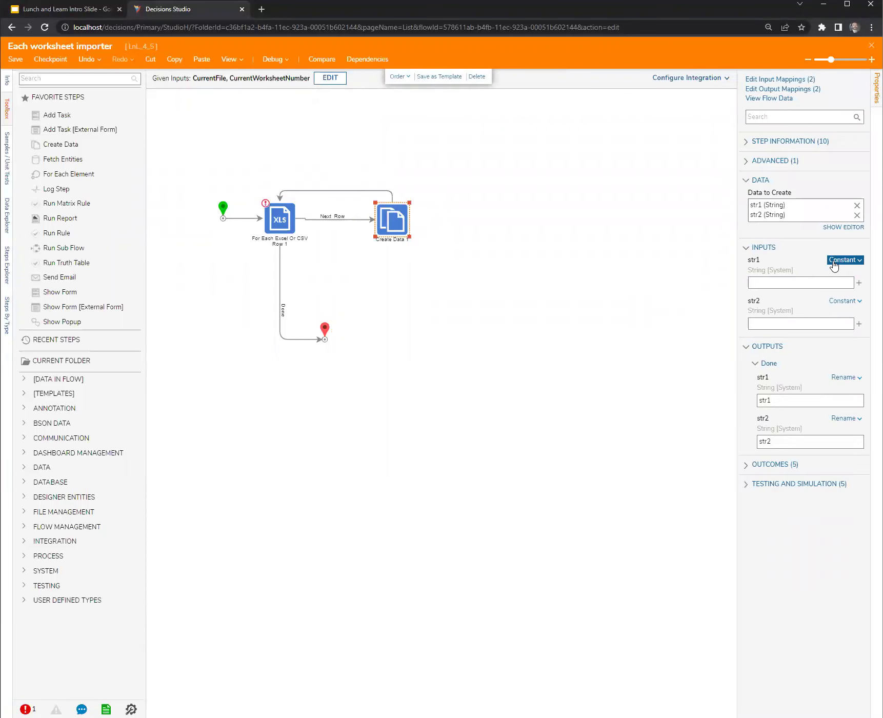
{"action": "left_click", "coordinate": [835, 262]}
{"action": "left_click", "coordinate": [796, 229]}
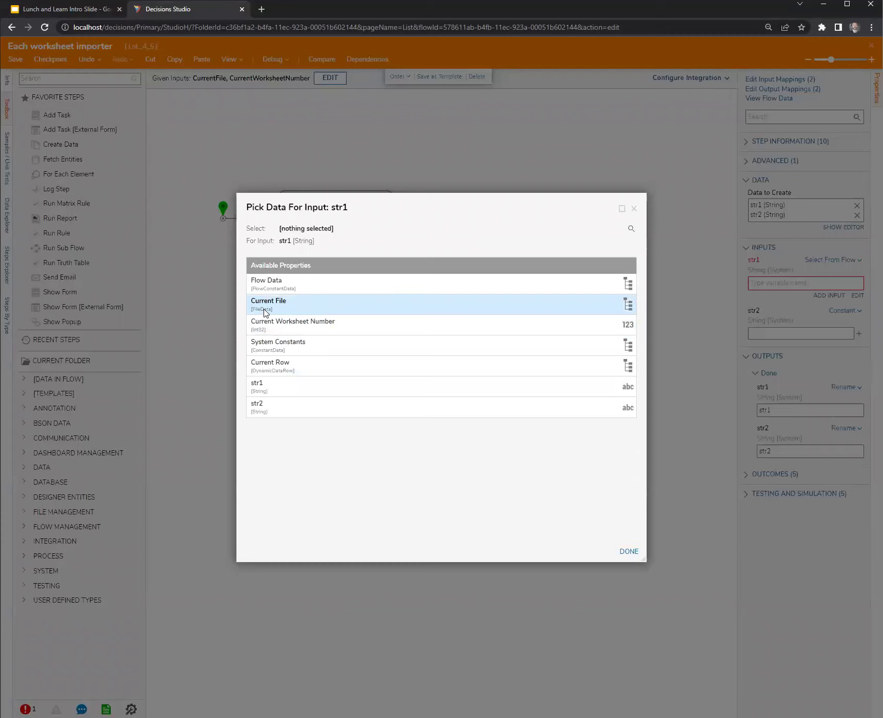
{"action": "left_click", "coordinate": [266, 373]}
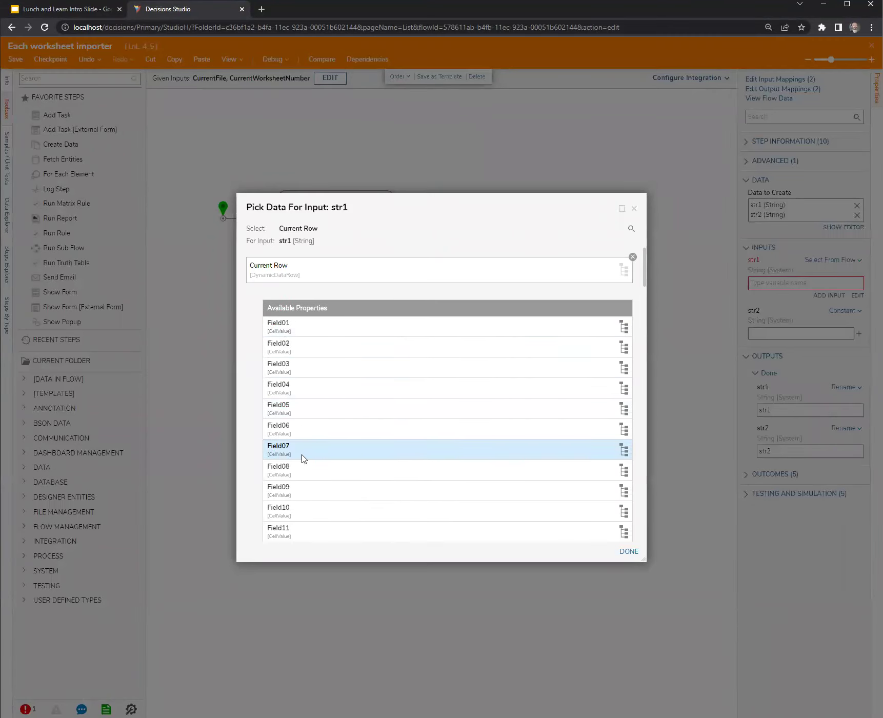
{"action": "left_click", "coordinate": [290, 336]}
{"action": "scroll", "coordinate": [385, 419], "scroll_direction": "down", "scroll_amount": 2}
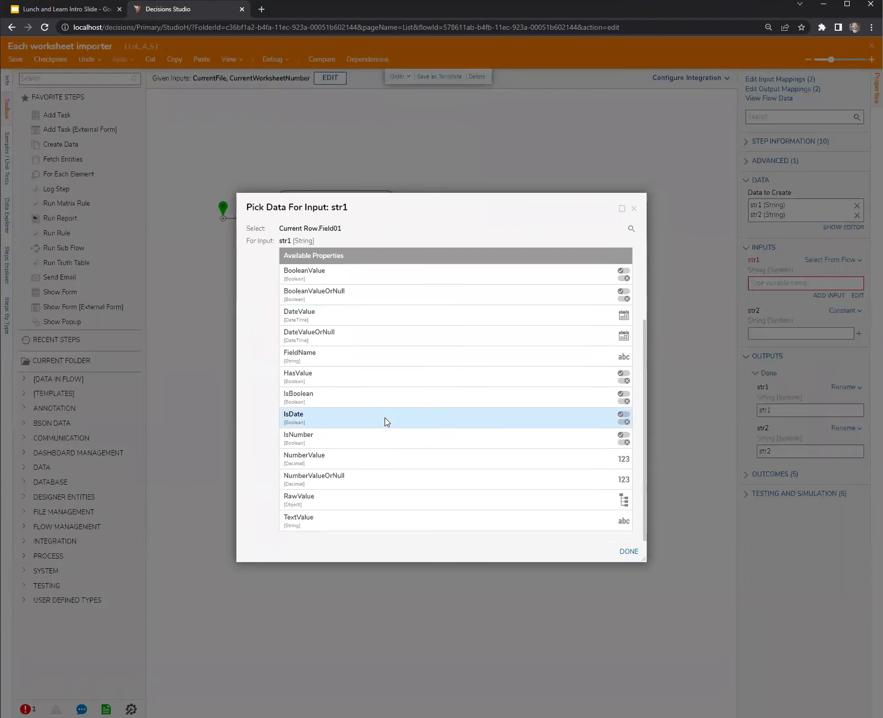
{"action": "left_click", "coordinate": [348, 521]}
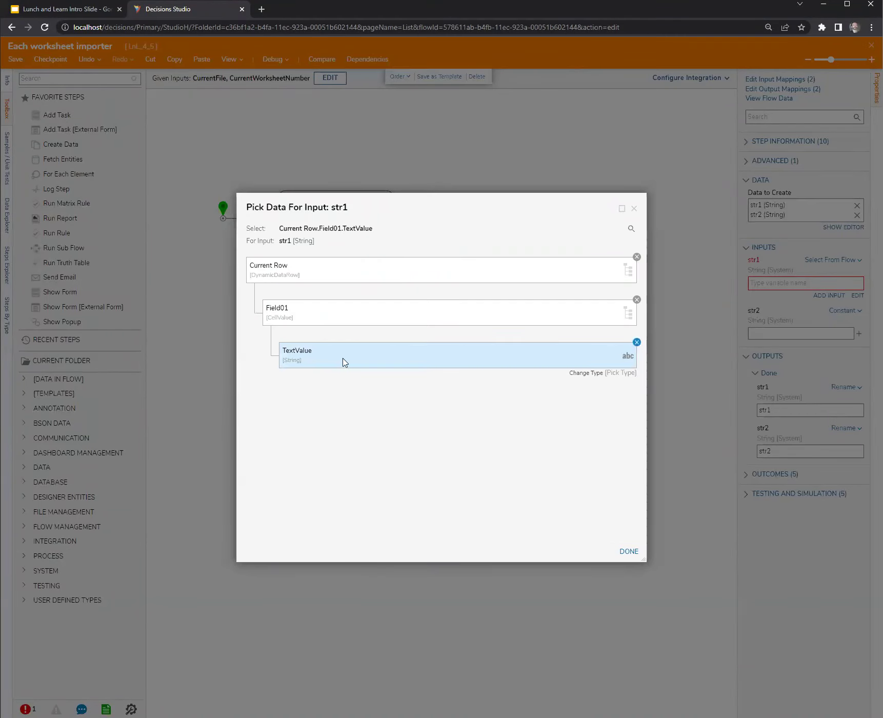
{"action": "left_click", "coordinate": [628, 552]}
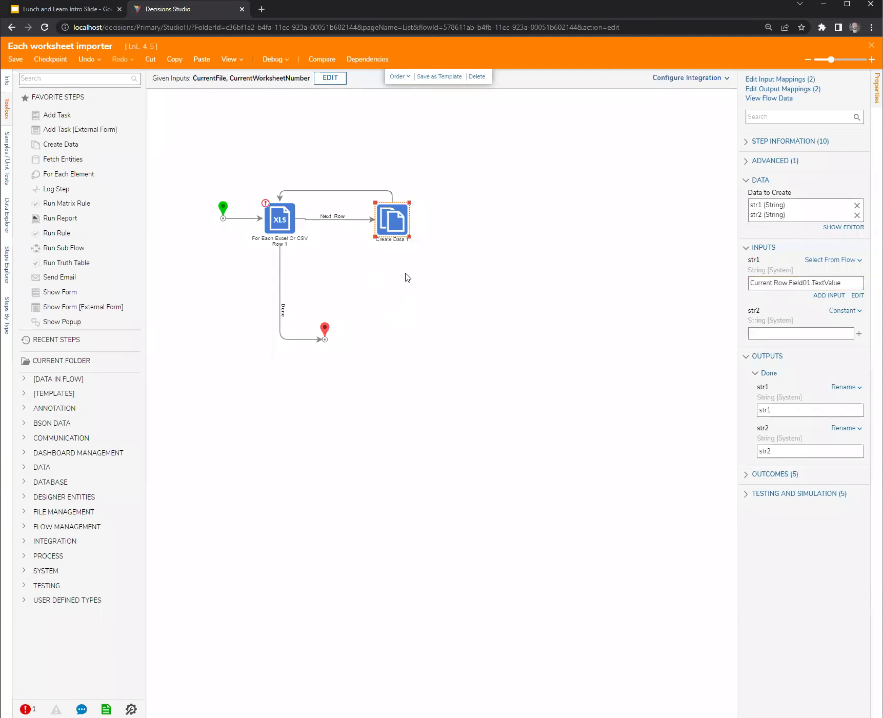
- Widen the Create Data step's properties area and examine the str1 input mapping
{"action": "left_click", "coordinate": [384, 276]}
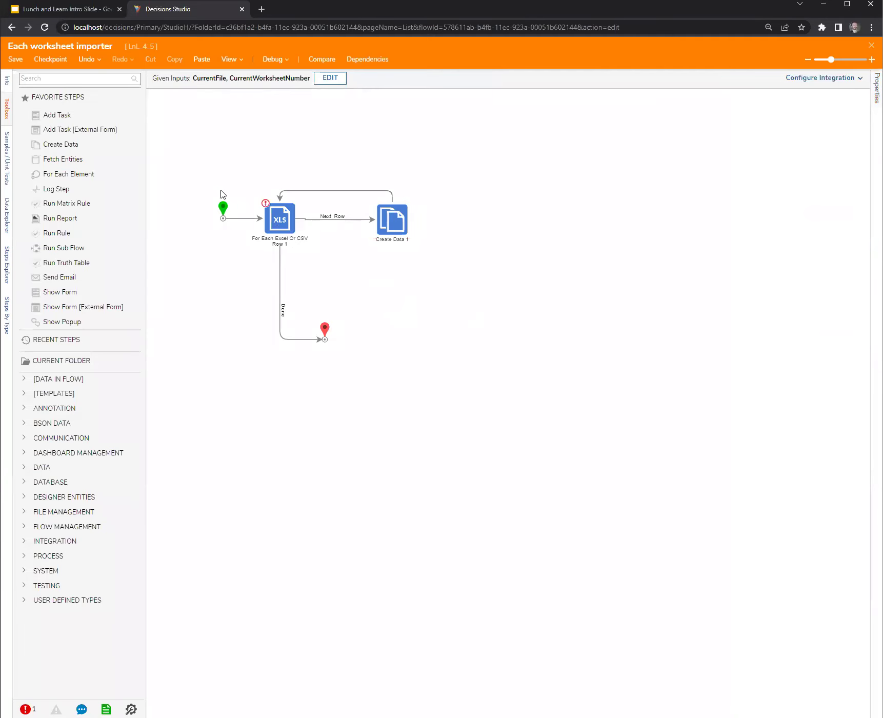
{"action": "left_click", "coordinate": [276, 221]}
{"action": "left_click", "coordinate": [384, 221]}
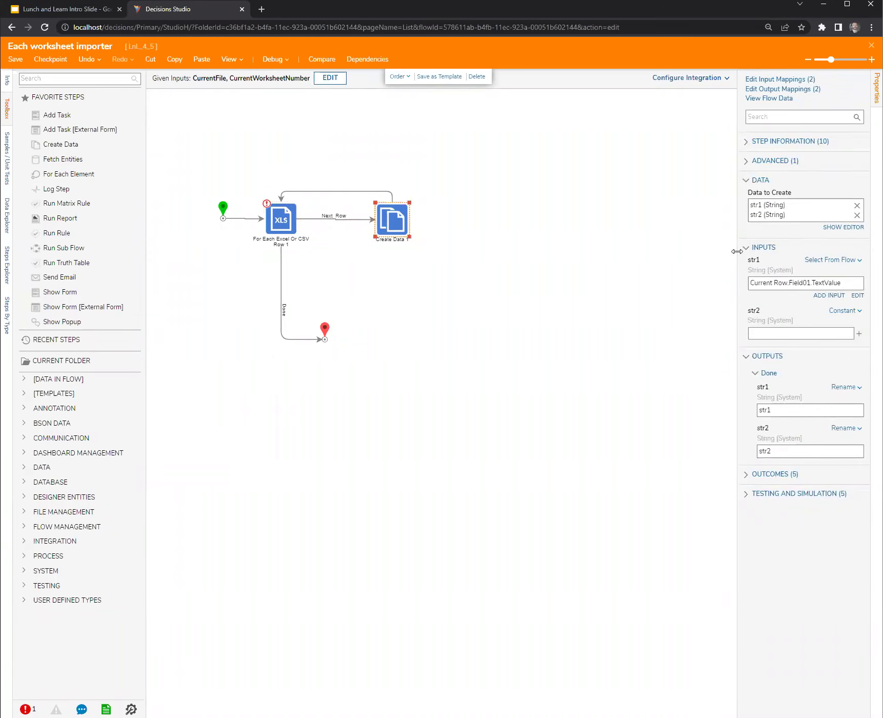
{"action": "left_click_drag", "start_coordinate": [737, 251], "coordinate": [712, 251]}
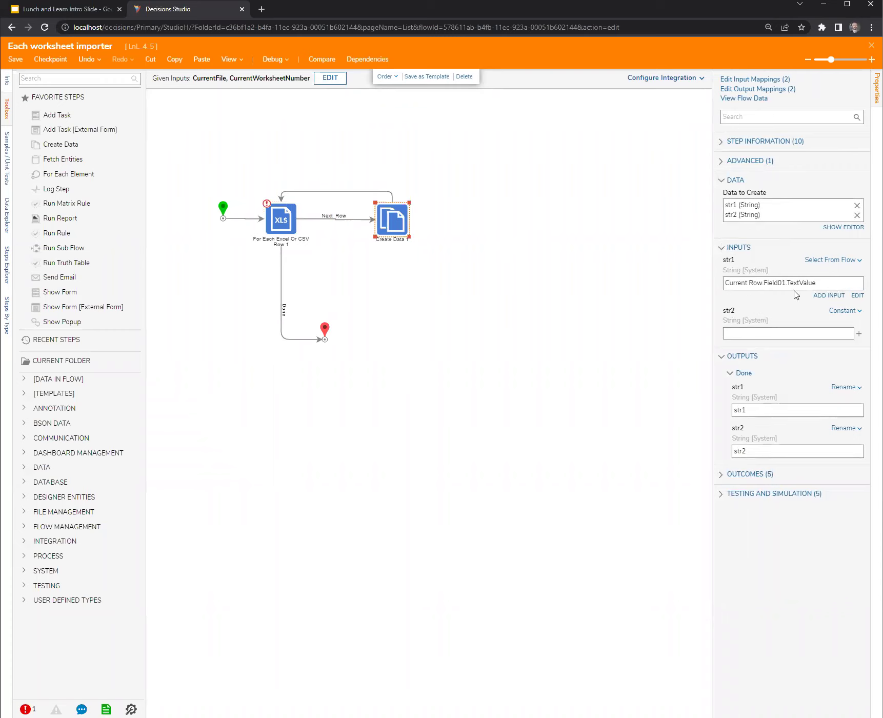
{"action": "left_click_drag", "start_coordinate": [823, 282], "coordinate": [720, 285]}
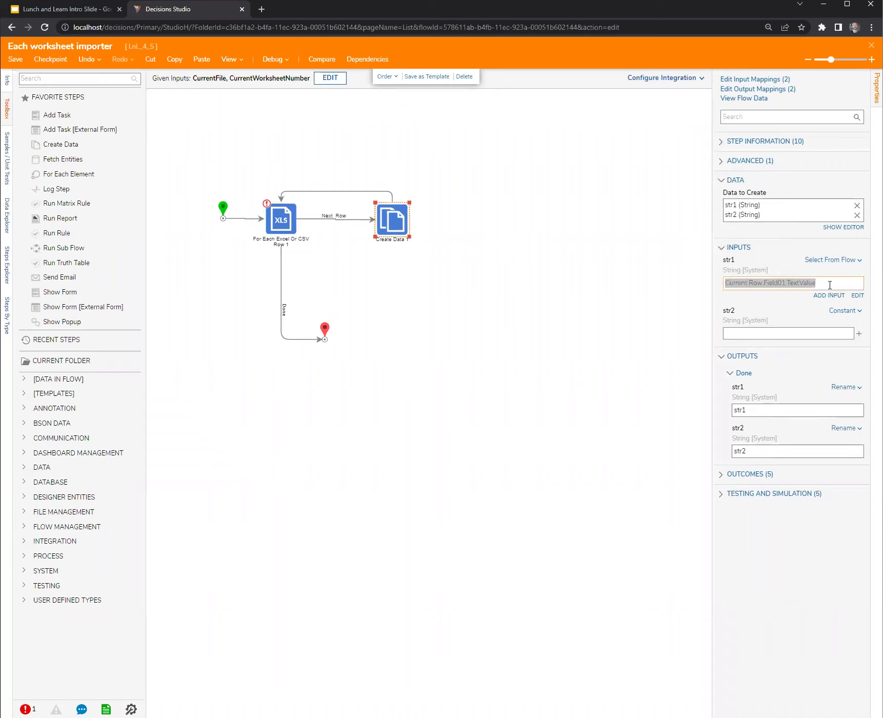
{"action": "left_click", "coordinate": [830, 285]}
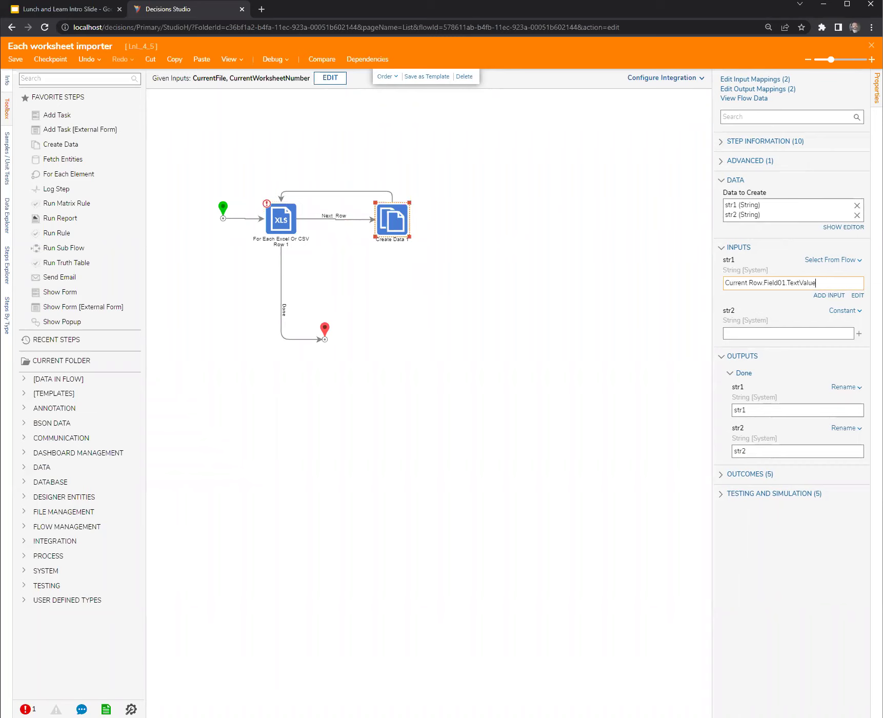
- Save and close the Each worksheet importer sub flow, and shift its step in Flow 1 away from the ForEach step
{"action": "left_click", "coordinate": [871, 45]}
{"action": "left_click", "coordinate": [555, 430]}
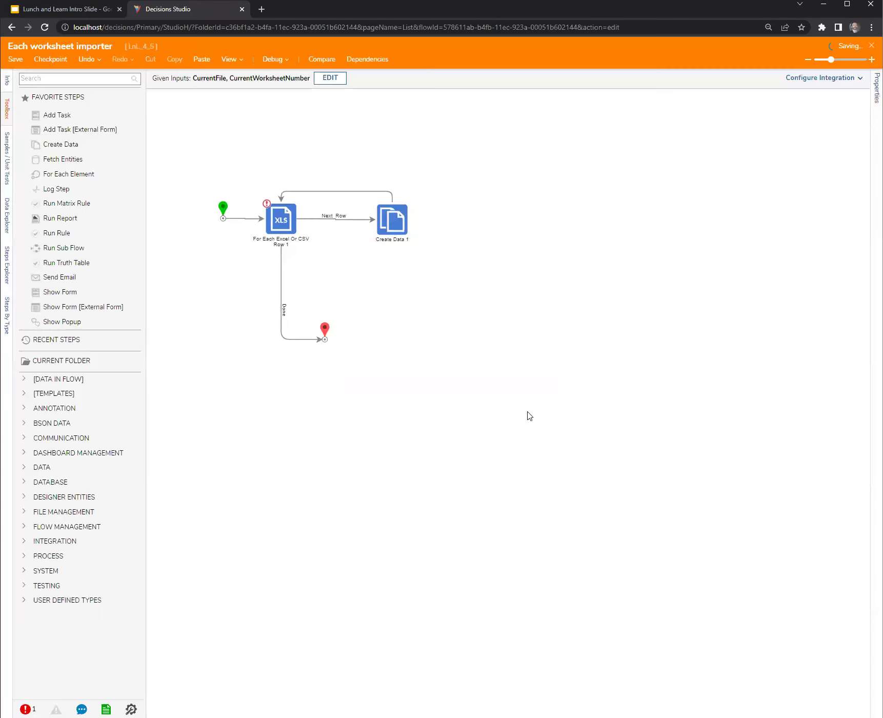
{"action": "left_click_drag", "start_coordinate": [464, 315], "coordinate": [514, 316]}
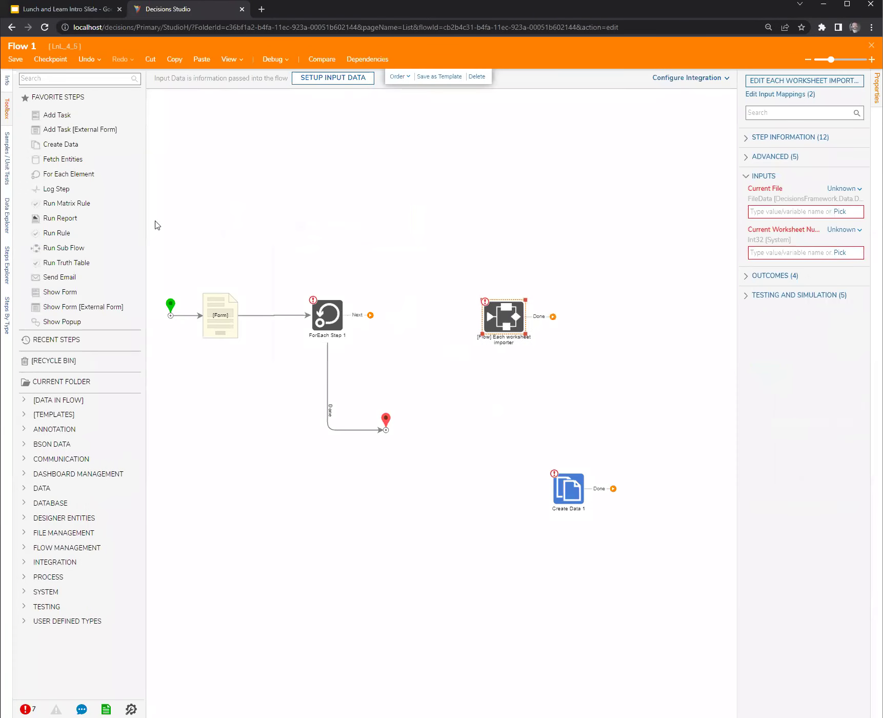
- Search the steps for "for" and add a ForLoop Step after ForEach's Next outcome, linked in a loop with the Each worksheet importer step
{"action": "left_click", "coordinate": [63, 78]}
{"action": "left_click_drag", "start_coordinate": [59, 277], "coordinate": [404, 308]}
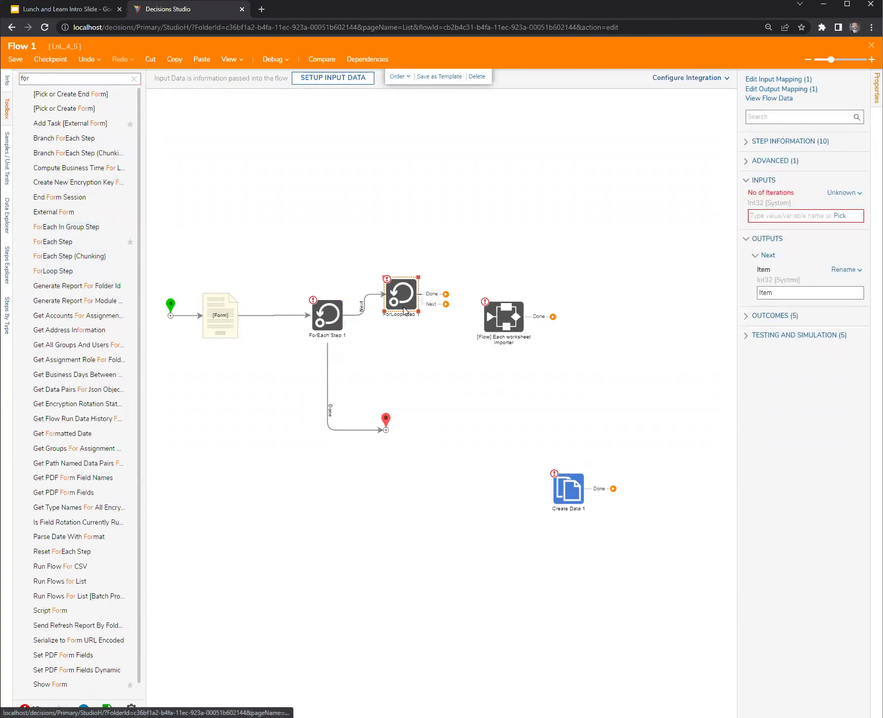
{"action": "mouse_move", "coordinate": [444, 324]}
{"action": "left_mouse_down"}
{"action": "mouse_move", "coordinate": [490, 321]}
{"action": "mouse_move", "coordinate": [497, 331]}
{"action": "left_mouse_up"}
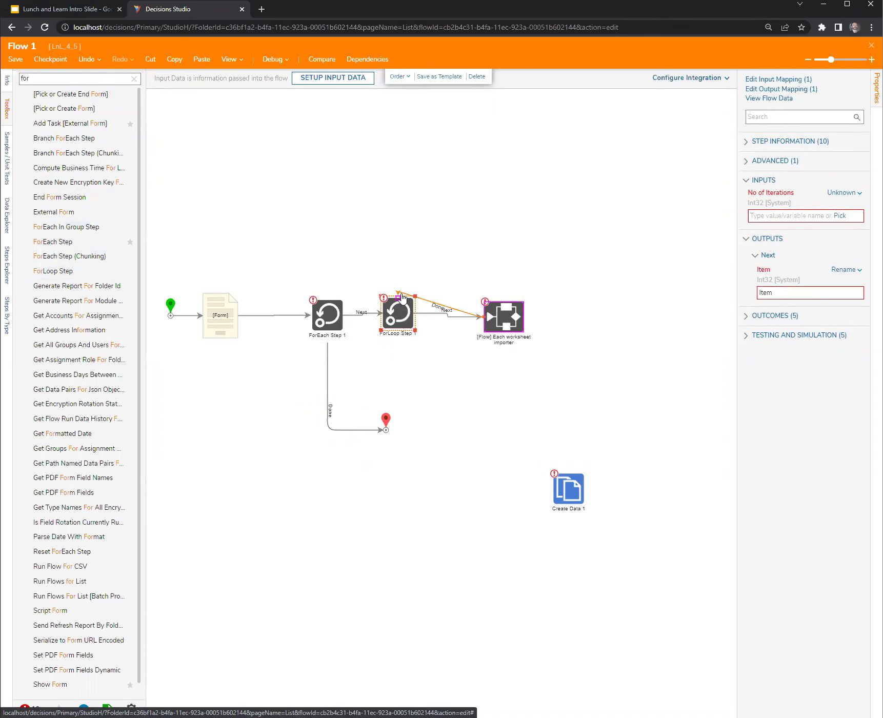
{"action": "left_click", "coordinate": [507, 323]}
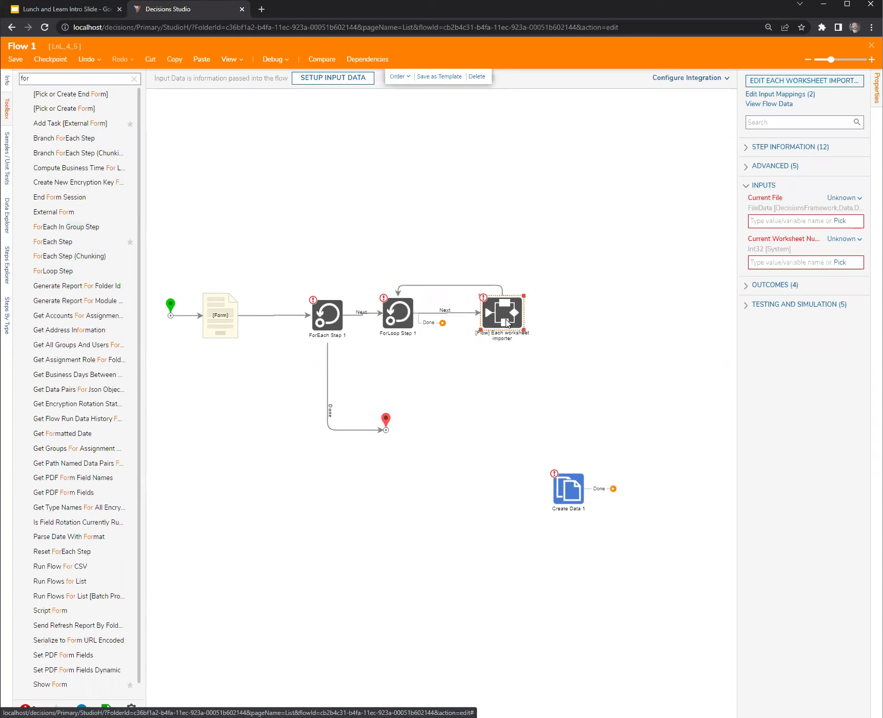
- Connect the ForLoop step's Done outcome back to the ForEach step, routed over its upper side
{"action": "left_click_drag", "start_coordinate": [442, 323], "coordinate": [349, 325]}
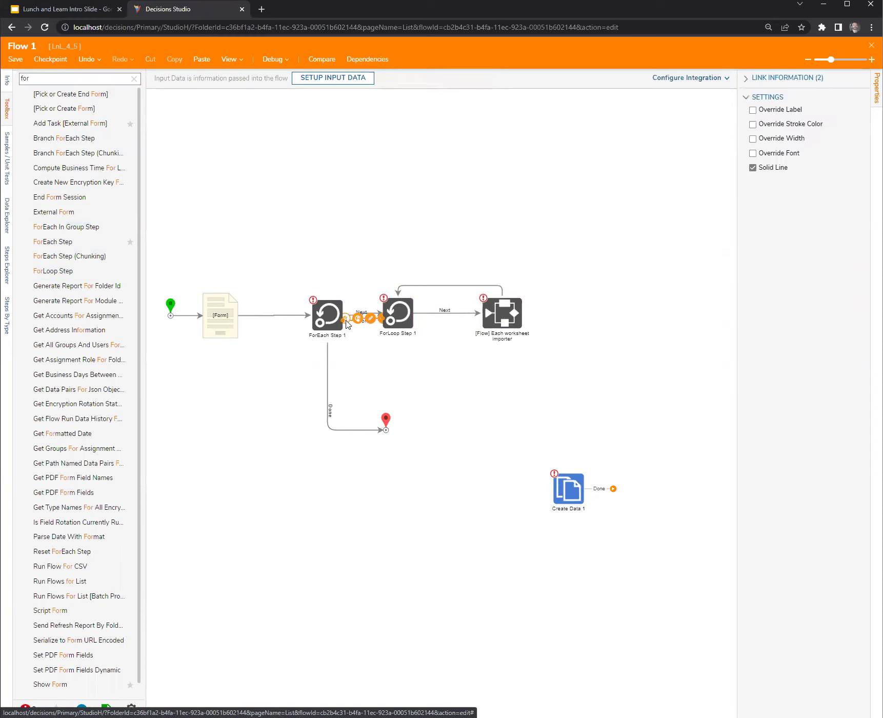
{"action": "left_click_drag", "start_coordinate": [442, 323], "coordinate": [338, 302]}
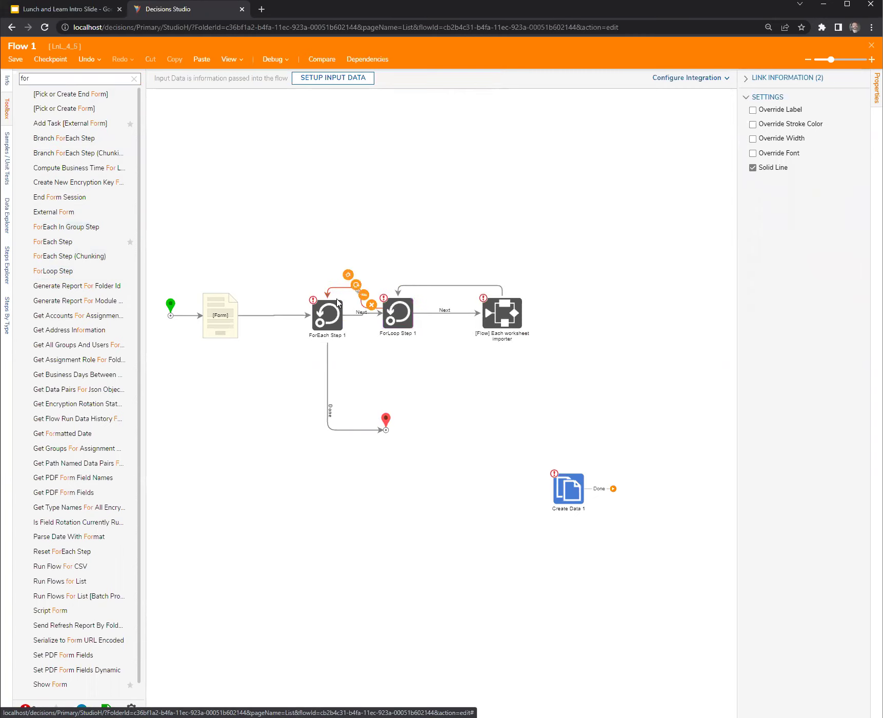
{"action": "left_click", "coordinate": [452, 361]}
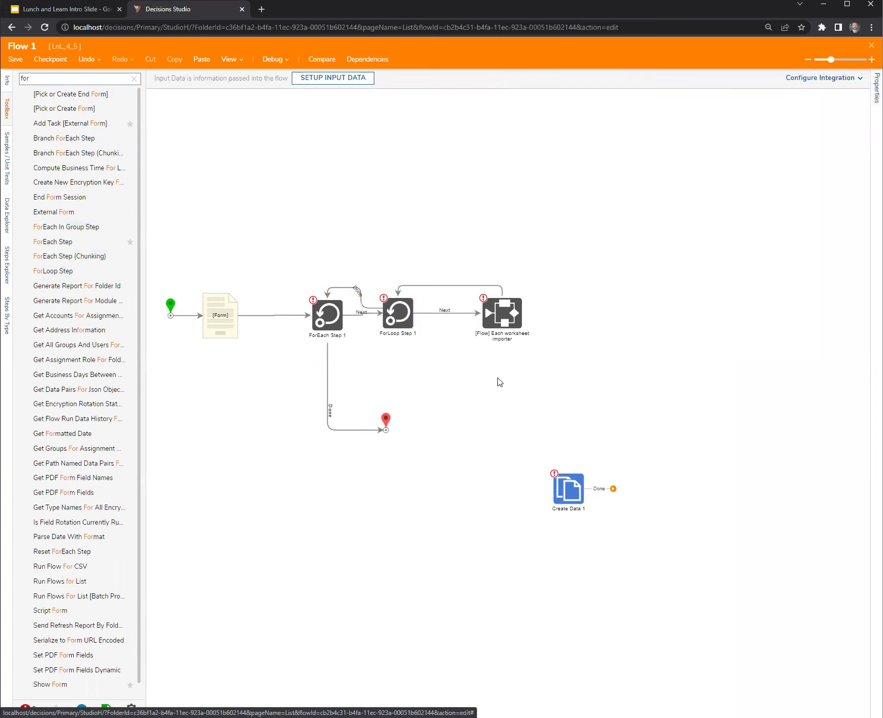
- Set the ForLoop step's No of Iterations to a constant 5 and rename its Item output to CurrentIndex
{"action": "left_click", "coordinate": [396, 321]}
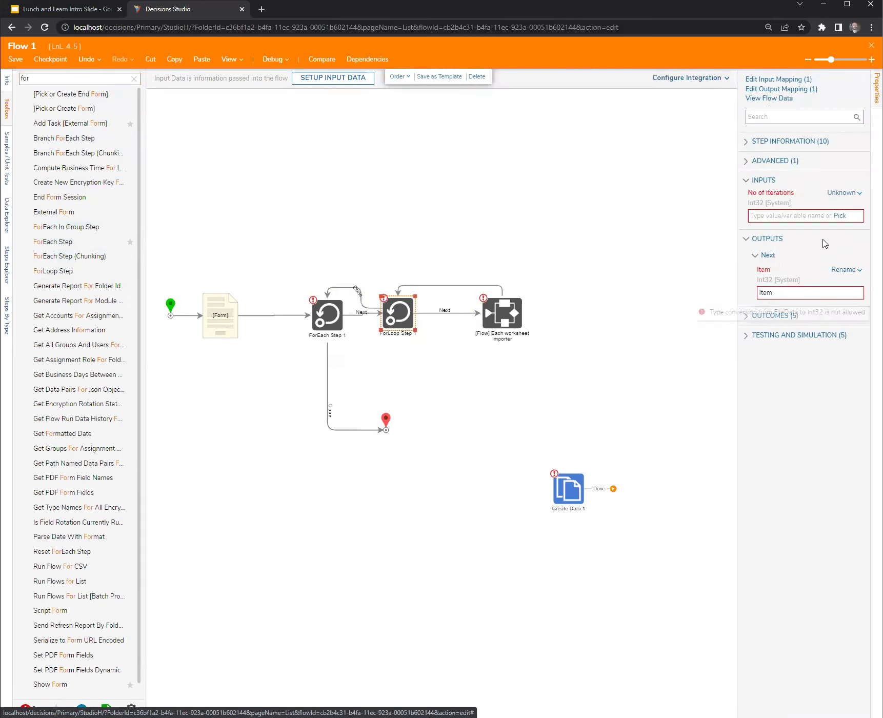
{"action": "left_click", "coordinate": [842, 193]}
{"action": "left_click", "coordinate": [778, 160]}
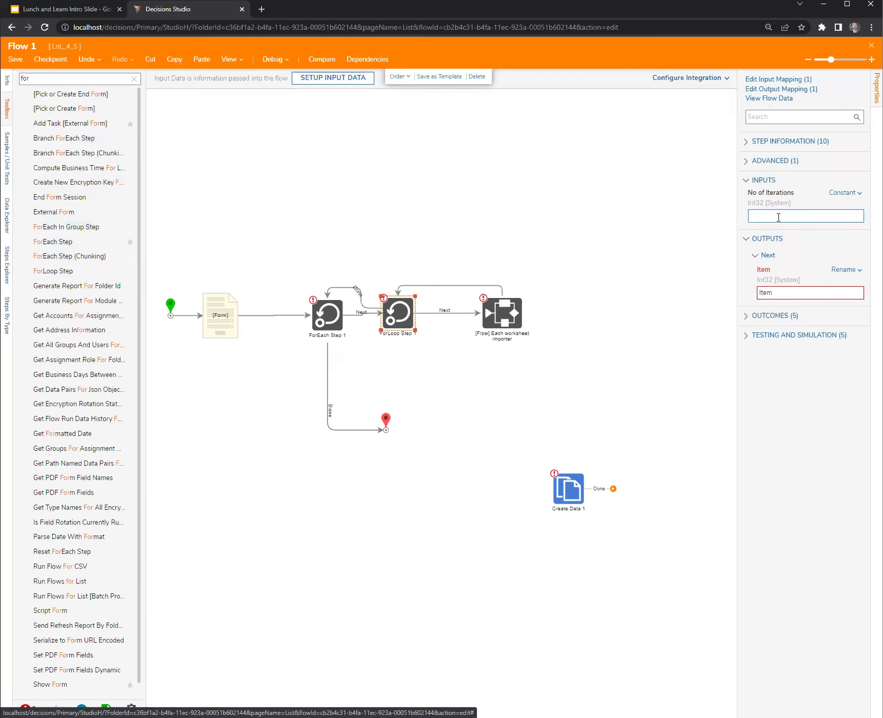
{"action": "left_click", "coordinate": [779, 216]}
{"action": "left_click", "coordinate": [610, 382]}
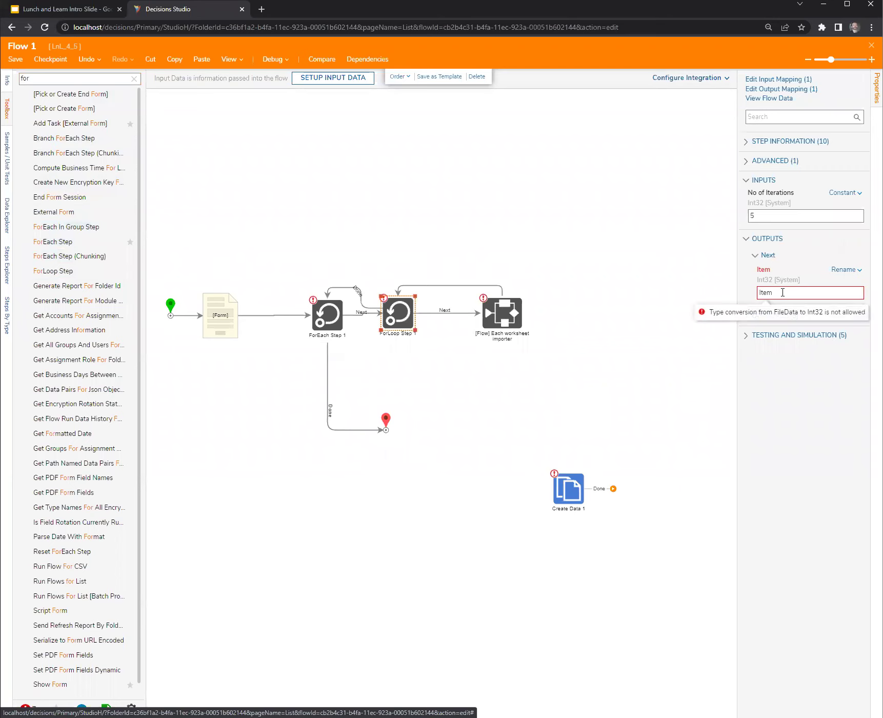
{"action": "type", "text": "CurrentIndex"}
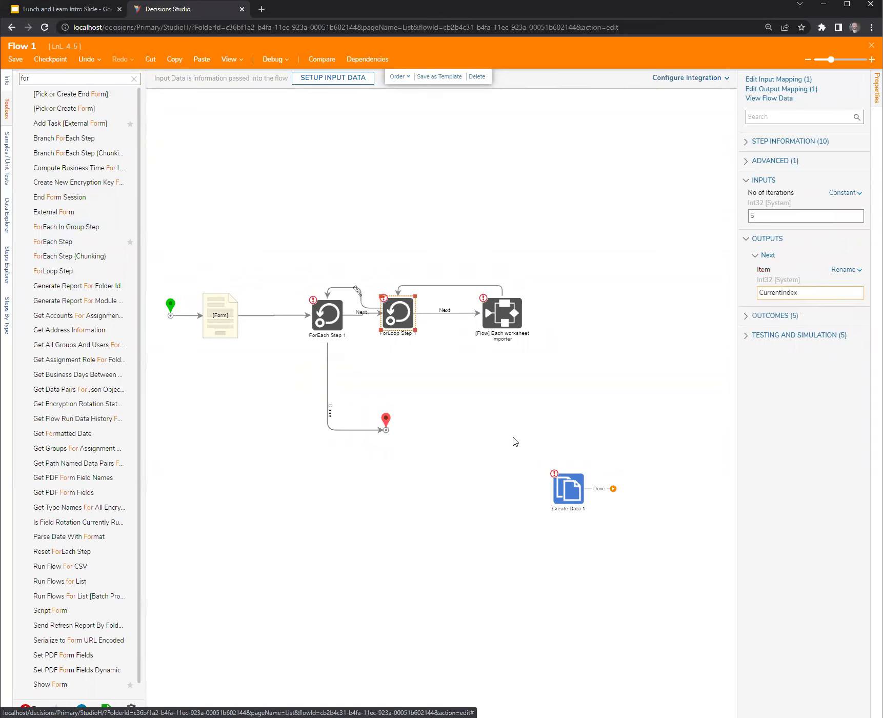
- Map the Each worksheet importer step's Current File input from the flow to the ForEach step's Item
{"action": "left_click", "coordinate": [496, 318]}
{"action": "left_click", "coordinate": [847, 200]}
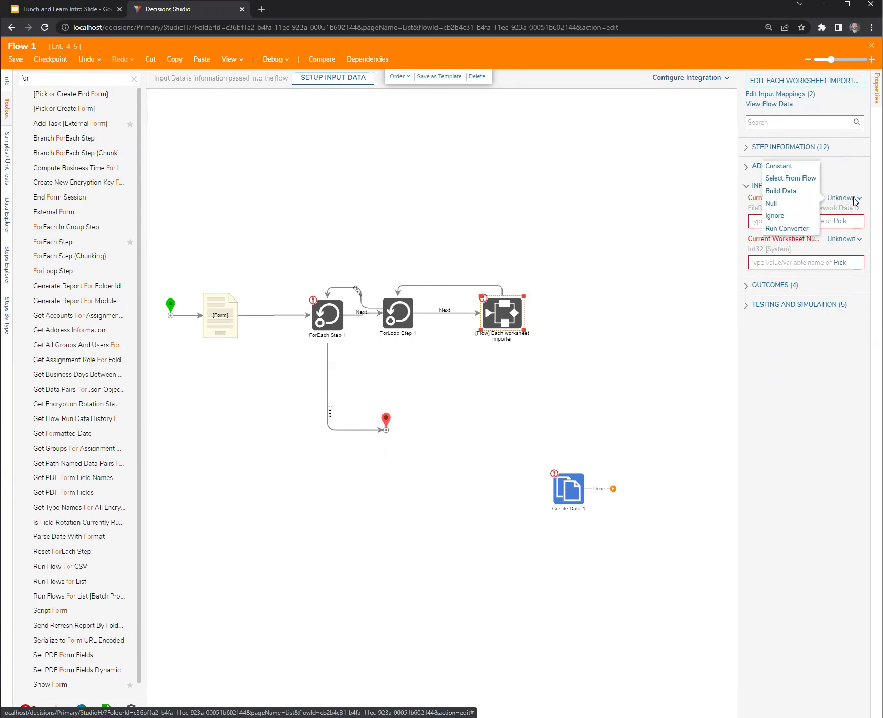
{"action": "left_click", "coordinate": [794, 178]}
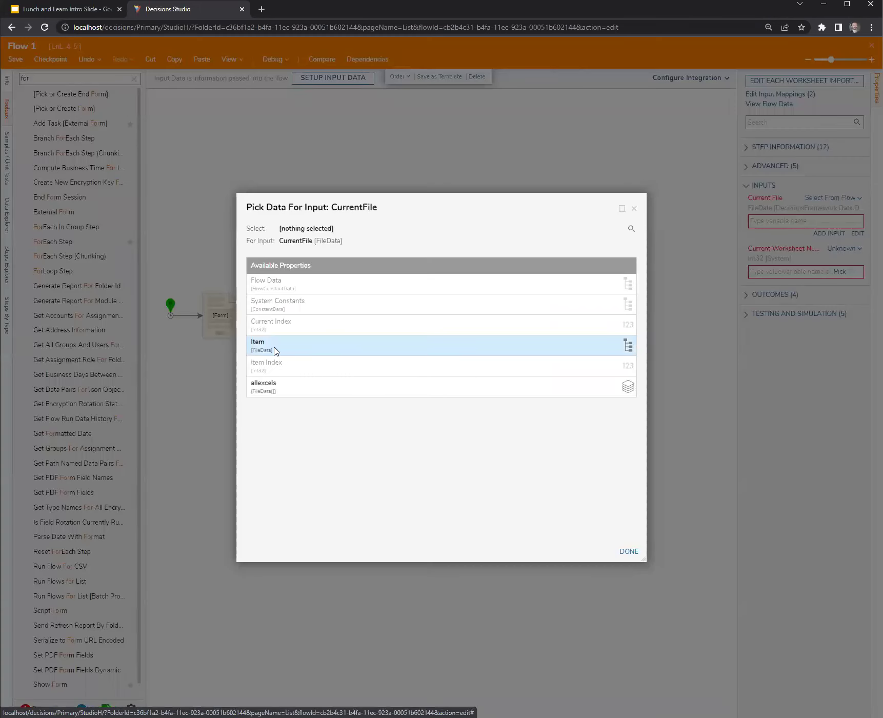
{"action": "left_click", "coordinate": [277, 348]}
{"action": "left_click", "coordinate": [627, 550]}
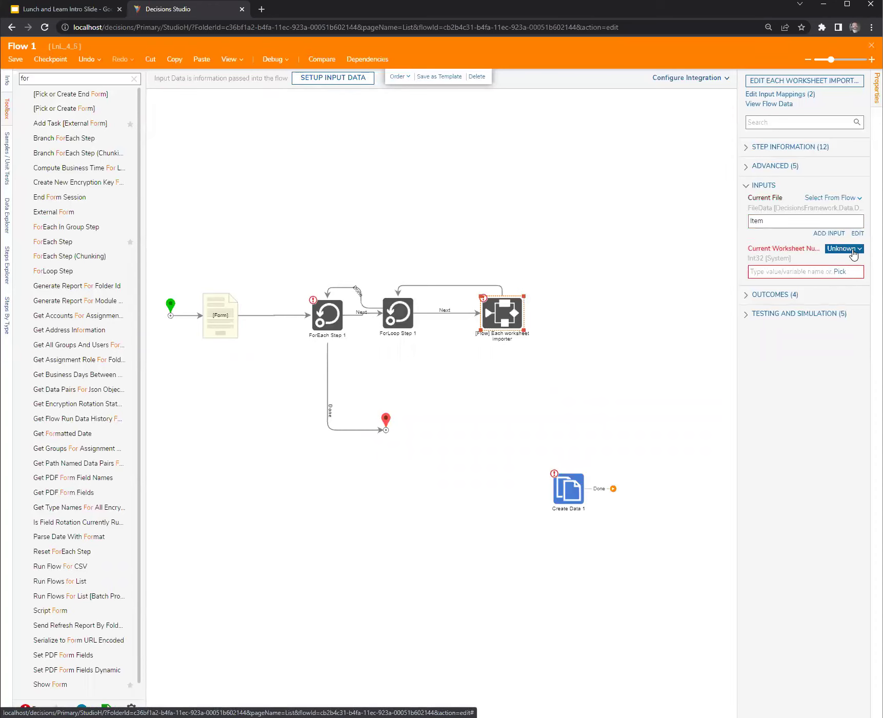
- Map the importer step's Current Worksheet Number input from the flow to Item Index
{"action": "left_click", "coordinate": [846, 248]}
{"action": "left_click", "coordinate": [790, 230]}
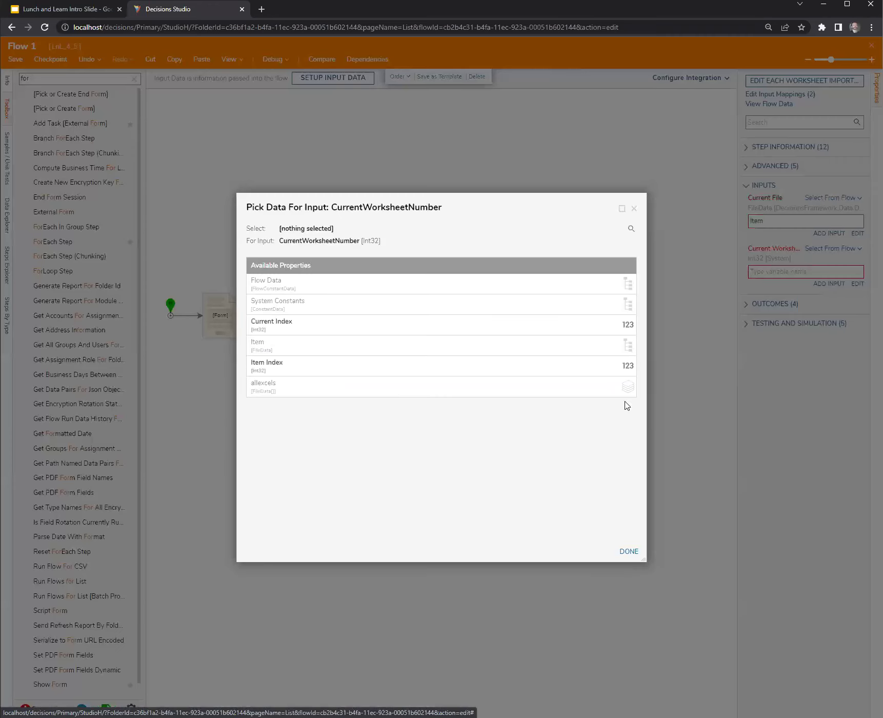
{"action": "left_click", "coordinate": [295, 366]}
{"action": "left_click", "coordinate": [628, 551]}
{"action": "left_click", "coordinate": [533, 368]}
- Review the input and output mappings of the ForEach, ForLoop and Each worksheet importer steps
{"action": "left_click", "coordinate": [330, 321]}
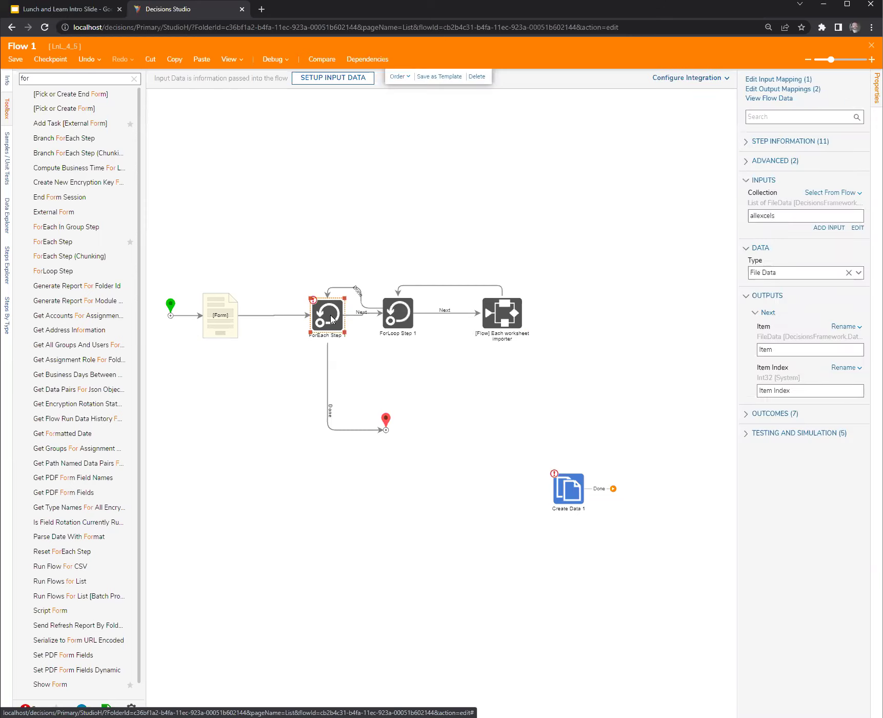
{"action": "left_click", "coordinate": [396, 318]}
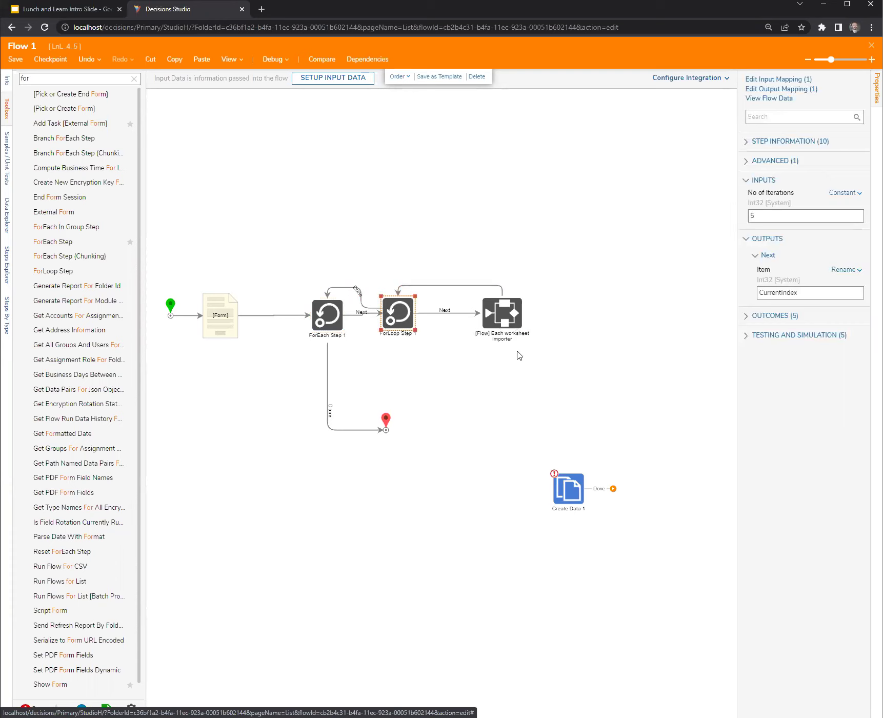
{"action": "left_click", "coordinate": [763, 216]}
{"action": "left_click", "coordinate": [491, 319]}
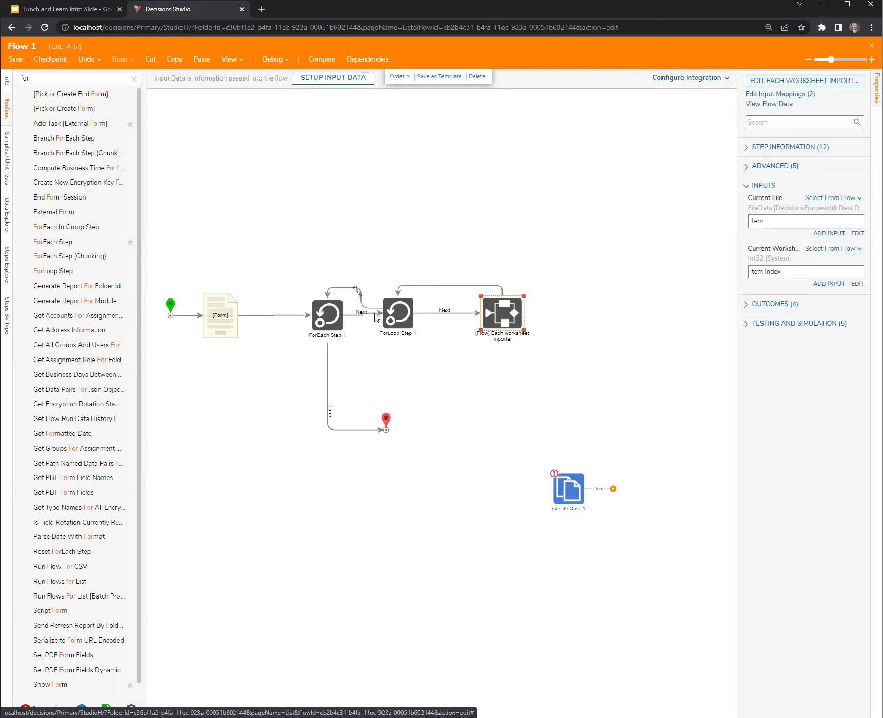
{"action": "left_click", "coordinate": [272, 349]}
{"action": "left_click", "coordinate": [333, 320]}
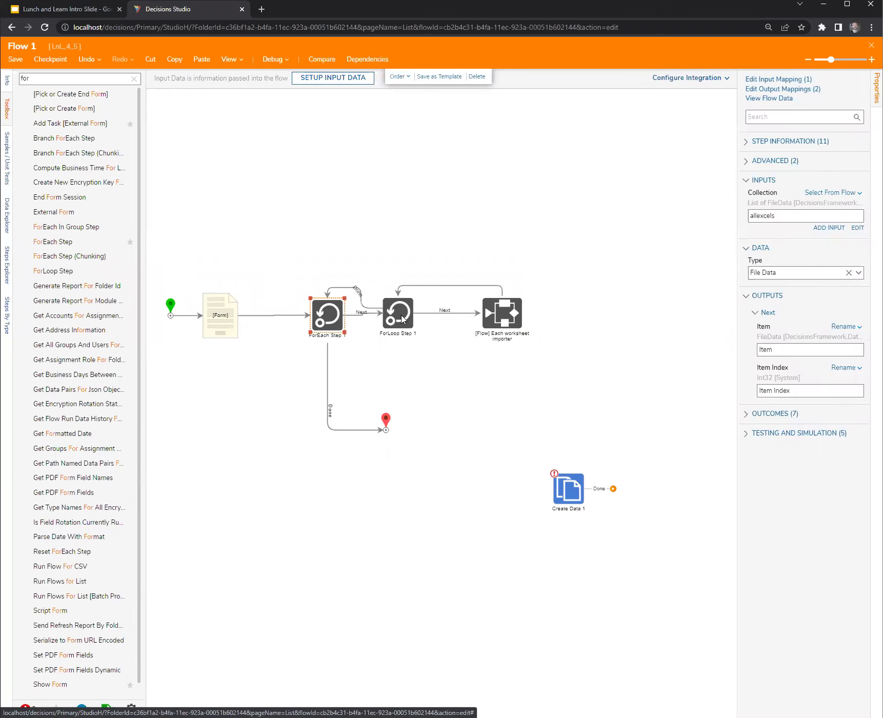